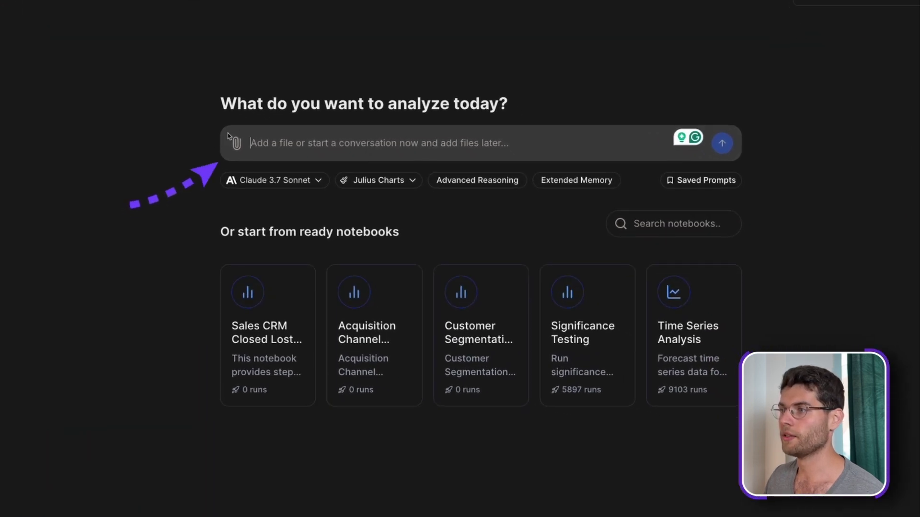
Step: Look through the available AI models and the thread list without changing anything
{"action": "left_click", "coordinate": [318, 180]}
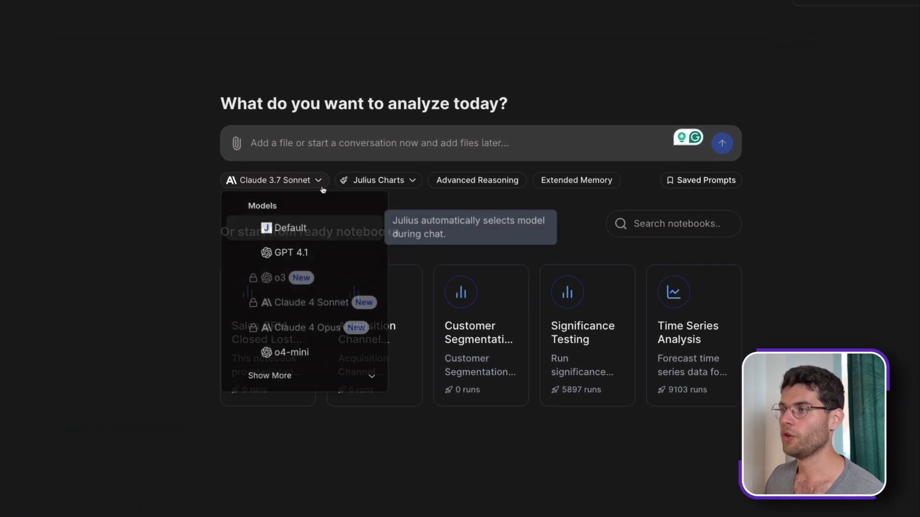
{"action": "left_click", "coordinate": [337, 379]}
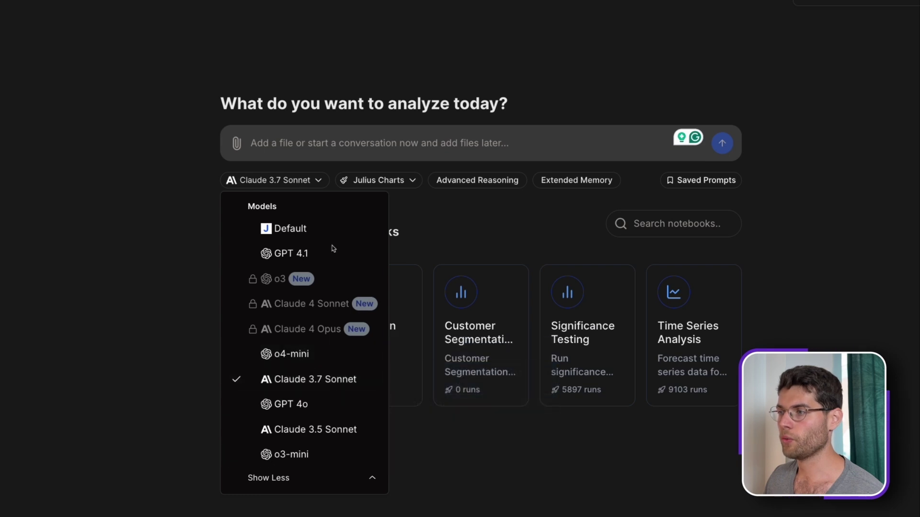
{"action": "left_click", "coordinate": [458, 182]}
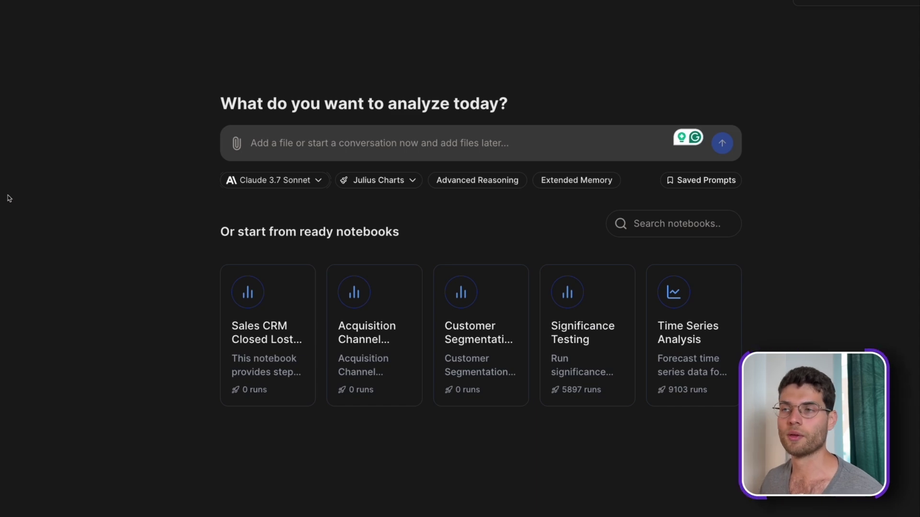
{"action": "left_click", "coordinate": [130, 107]}
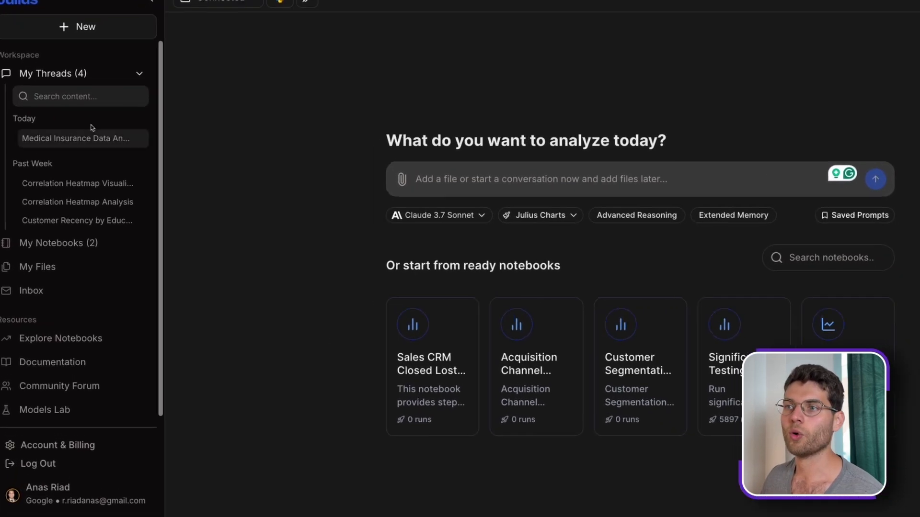
{"action": "left_click", "coordinate": [139, 74]}
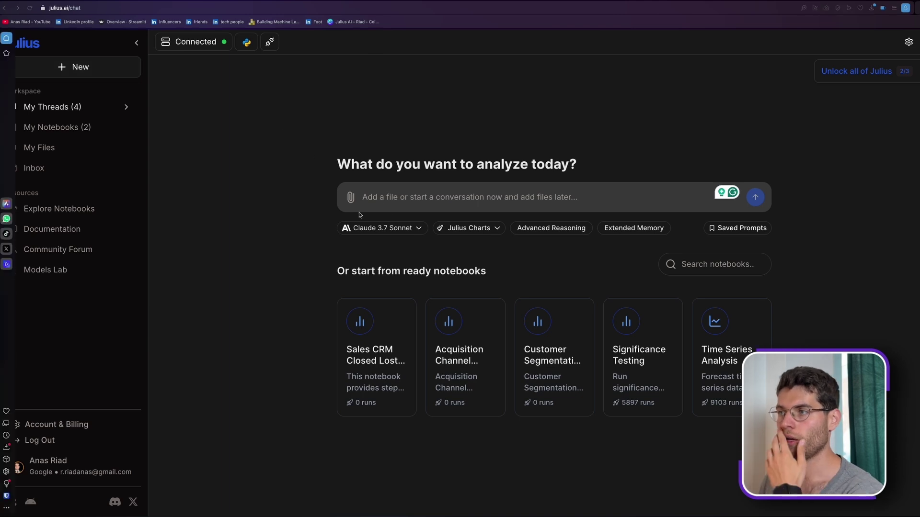
Step: Upload med-insurance.csv from the computer
{"action": "left_click", "coordinate": [350, 197]}
{"action": "left_click", "coordinate": [349, 223]}
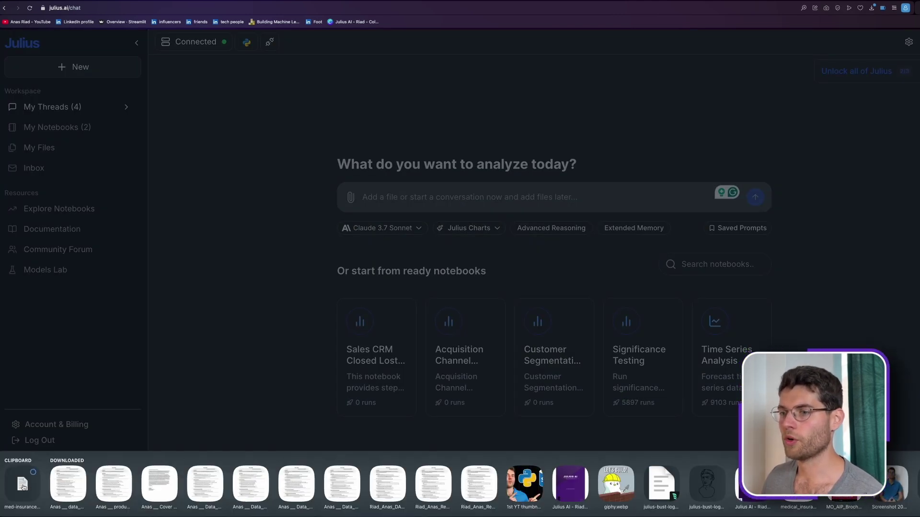
{"action": "left_click", "coordinate": [22, 485]}
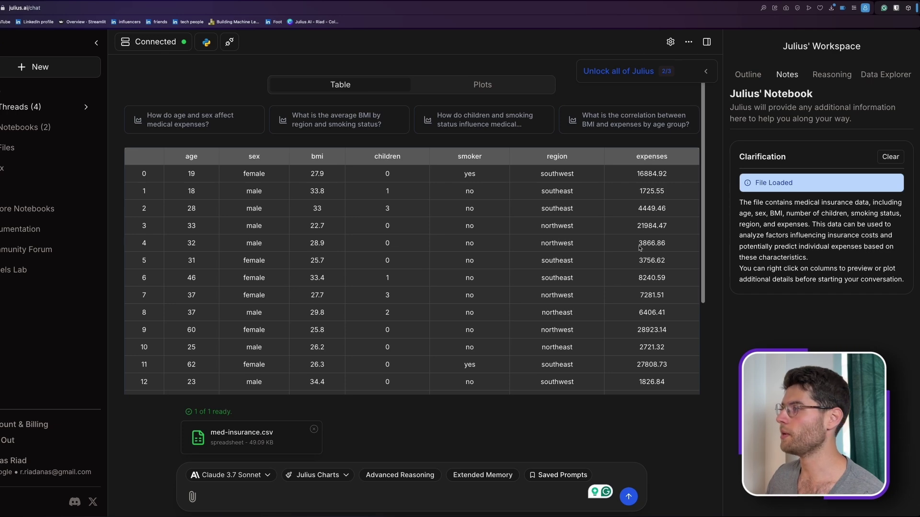
Step: Highlight the note's description of the medical insurance data, its columns like sex and BMI, and its uses
{"action": "left_click_drag", "start_coordinate": [740, 205], "coordinate": [873, 276]}
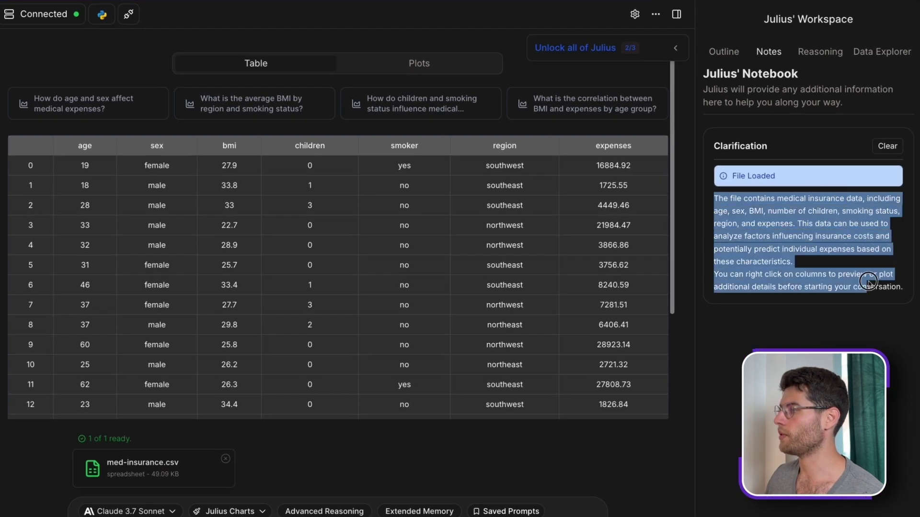
{"action": "left_click", "coordinate": [798, 234]}
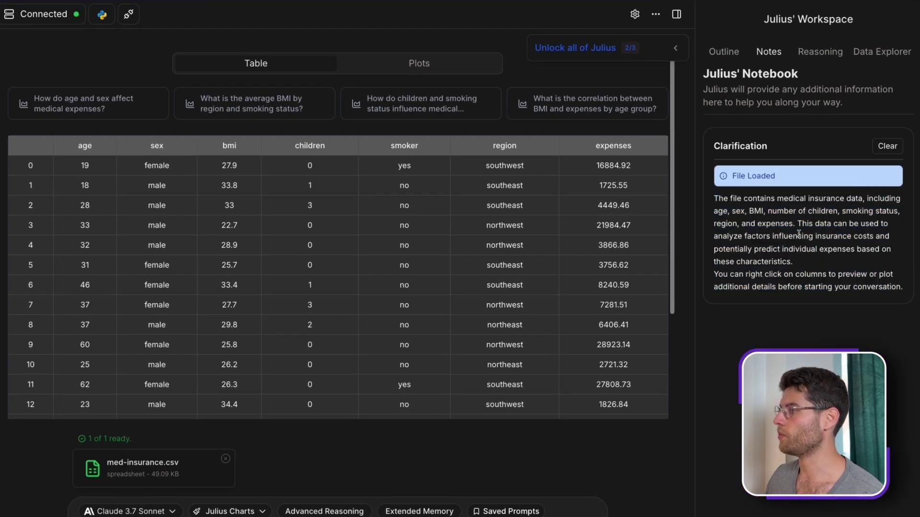
{"action": "left_click_drag", "start_coordinate": [731, 200], "coordinate": [855, 203]}
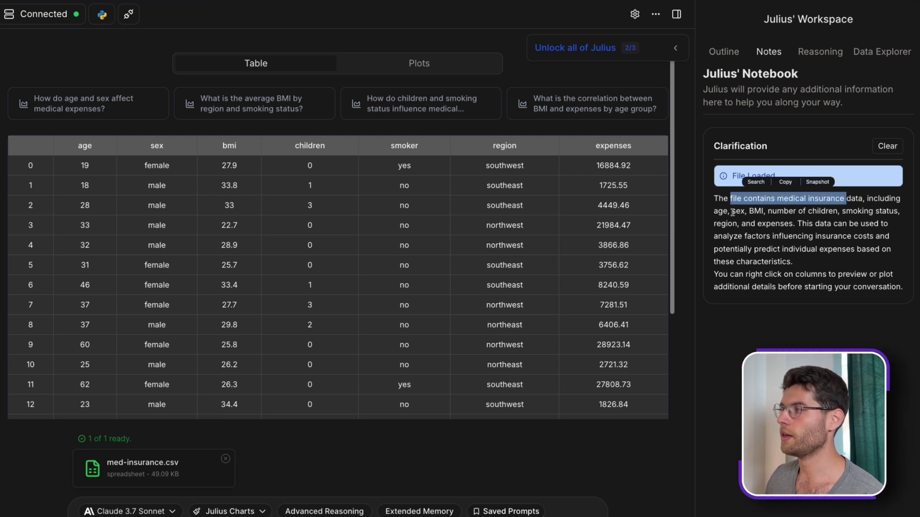
{"action": "left_click_drag", "start_coordinate": [731, 213], "coordinate": [807, 211]}
{"action": "left_click", "coordinate": [781, 237]}
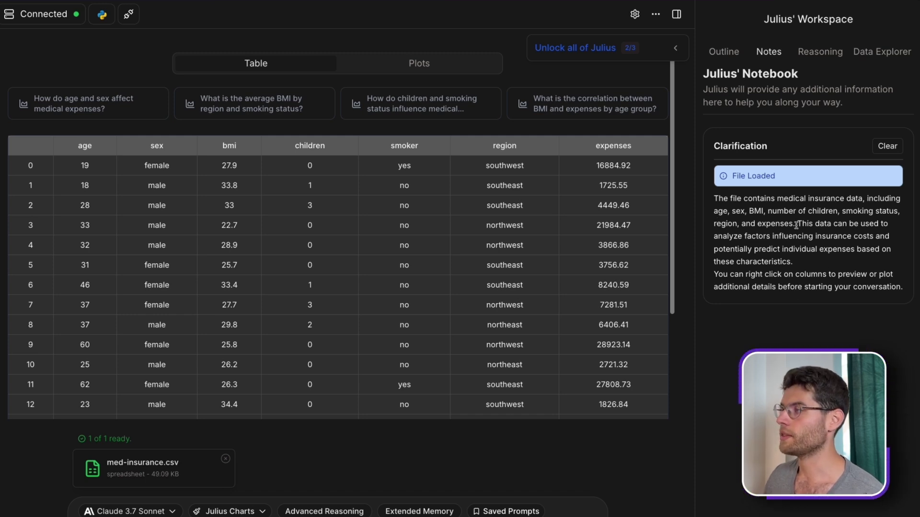
{"action": "left_click_drag", "start_coordinate": [797, 224], "coordinate": [873, 236]}
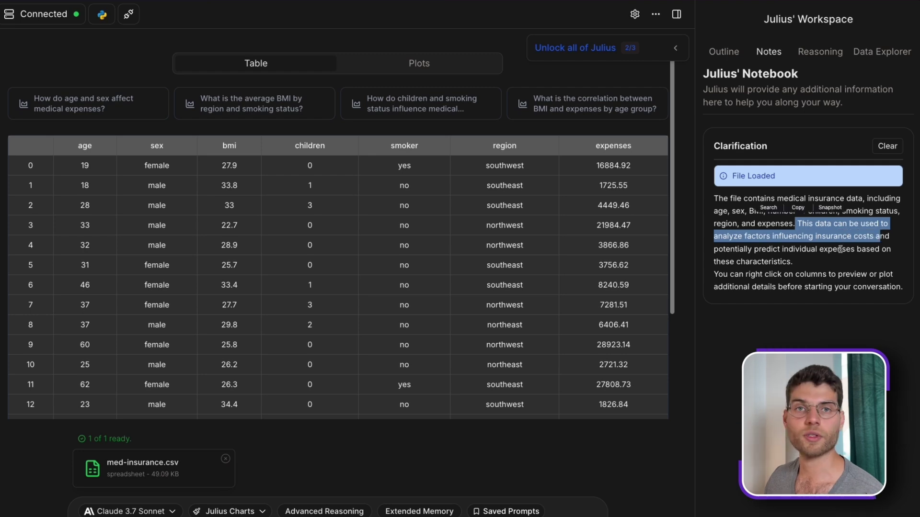
{"action": "left_click", "coordinate": [772, 261]}
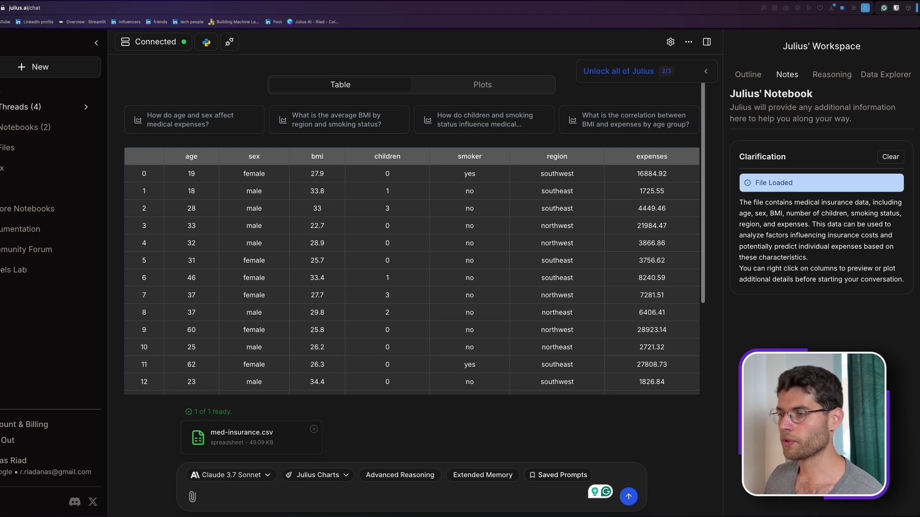
Step: Paste the EDA prompt into the chat box and highlight its dataset and exploration lines
{"action": "left_click", "coordinate": [287, 496]}
{"action": "key", "text": "super+v"}
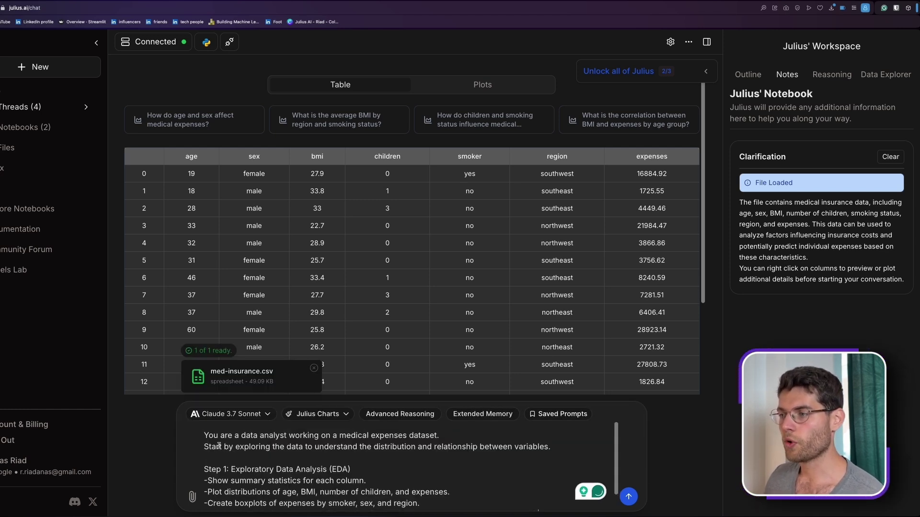
{"action": "left_click_drag", "start_coordinate": [290, 440], "coordinate": [448, 436]}
{"action": "left_click", "coordinate": [226, 452]}
{"action": "left_click_drag", "start_coordinate": [226, 451], "coordinate": [540, 448]}
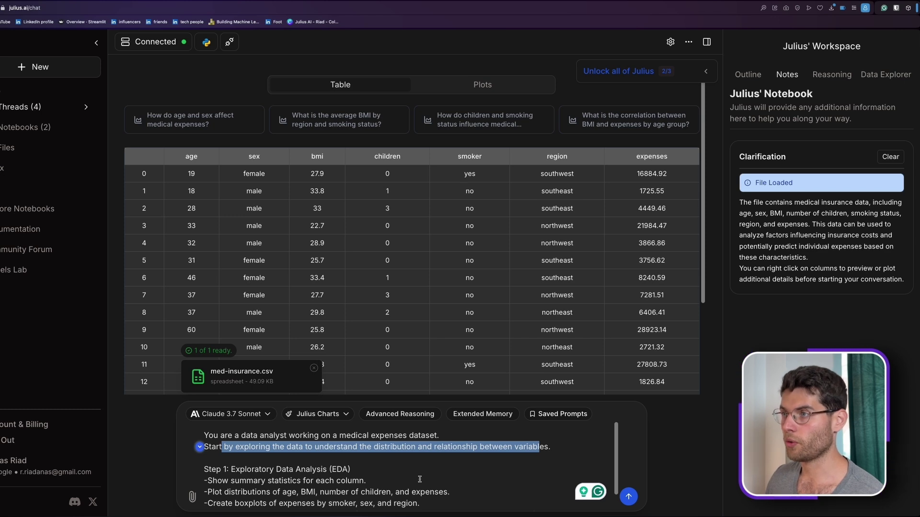
{"action": "left_click", "coordinate": [367, 480]}
{"action": "scroll", "coordinate": [265, 477], "scroll_direction": "down", "scroll_amount": 1}
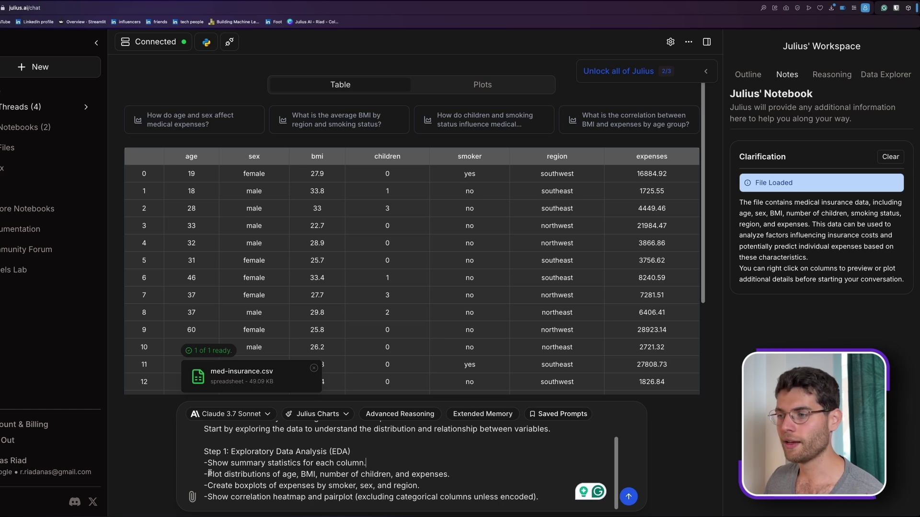
Step: Highlight the prompt's summary statistics, age/BMI distribution, and correlation heatmap and pairplot requests
{"action": "left_click_drag", "start_coordinate": [207, 463], "coordinate": [383, 465]}
{"action": "left_click", "coordinate": [387, 474]}
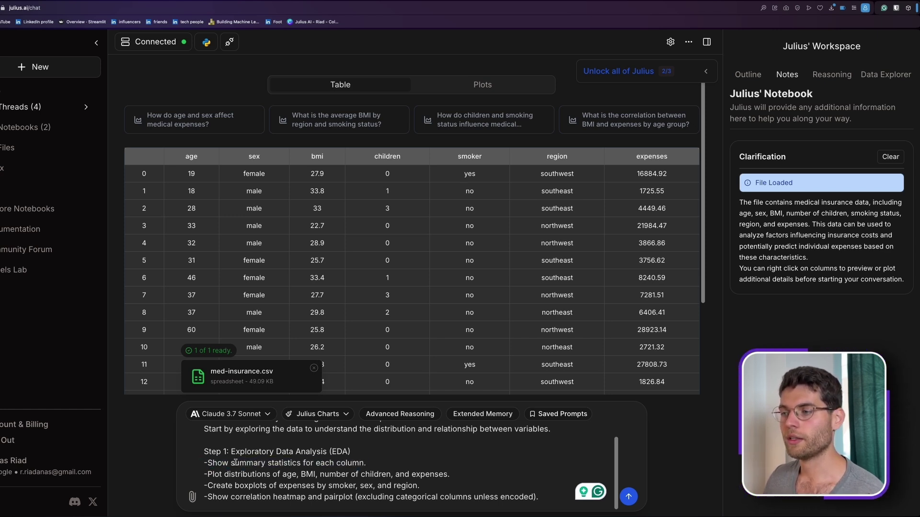
{"action": "left_click_drag", "start_coordinate": [234, 462], "coordinate": [334, 463]}
{"action": "left_click_drag", "start_coordinate": [223, 474], "coordinate": [333, 485]}
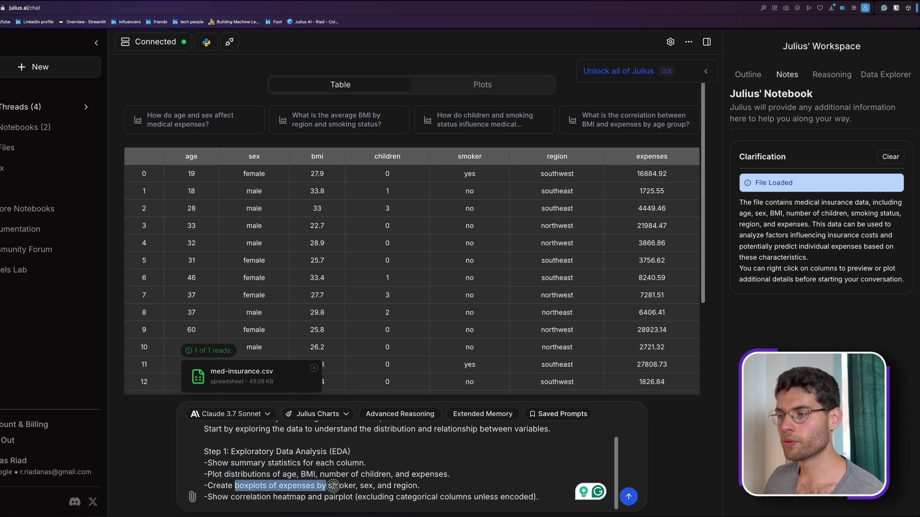
{"action": "left_click", "coordinate": [373, 486]}
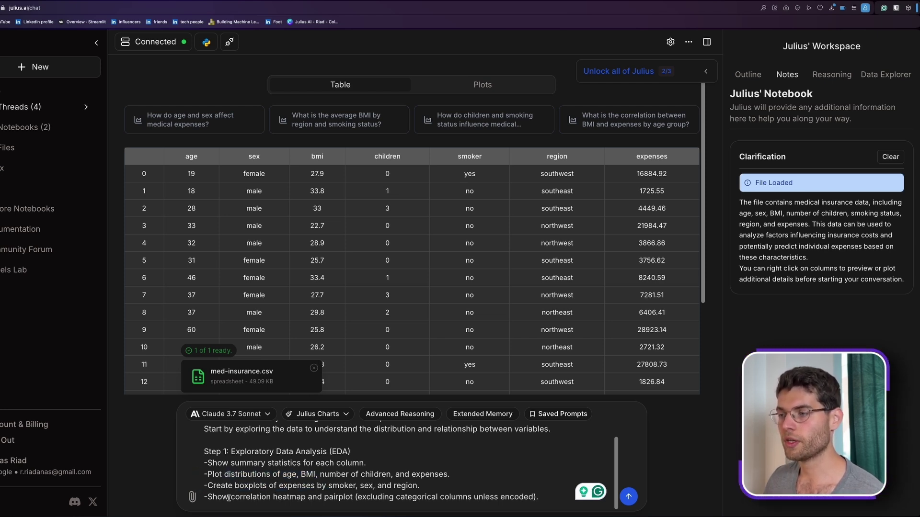
{"action": "left_click_drag", "start_coordinate": [228, 498], "coordinate": [338, 497]}
{"action": "left_click", "coordinate": [417, 483]}
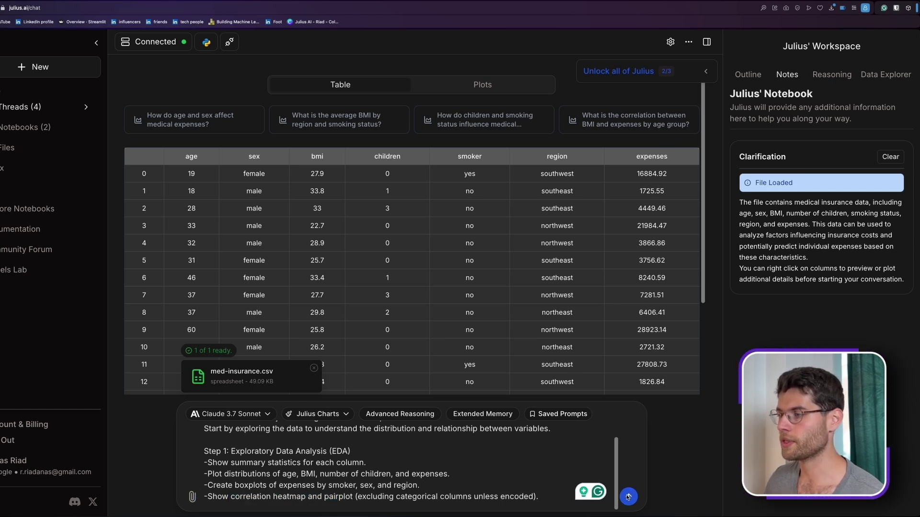
Step: Send the EDA prompt and browse the workspace's Outline, Notes, Reasoning and Data Explorer views
{"action": "key", "text": "Return"}
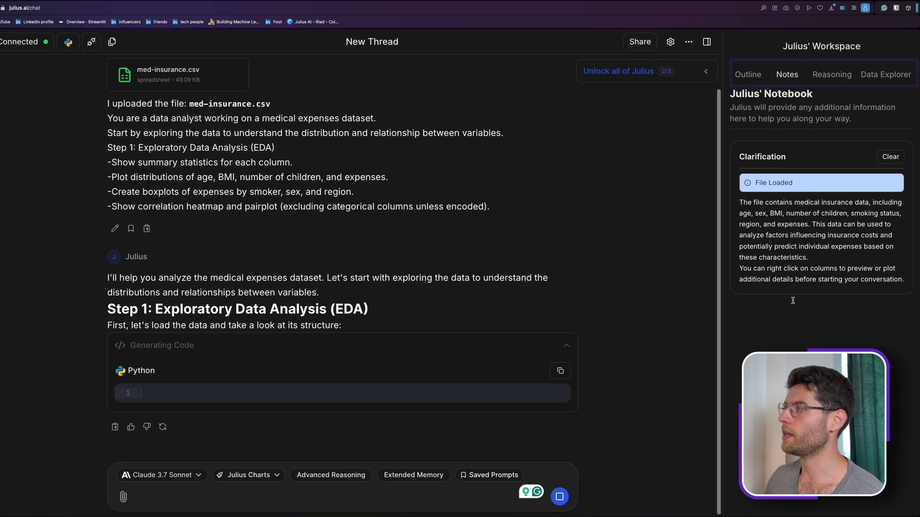
{"action": "left_click", "coordinate": [749, 75]}
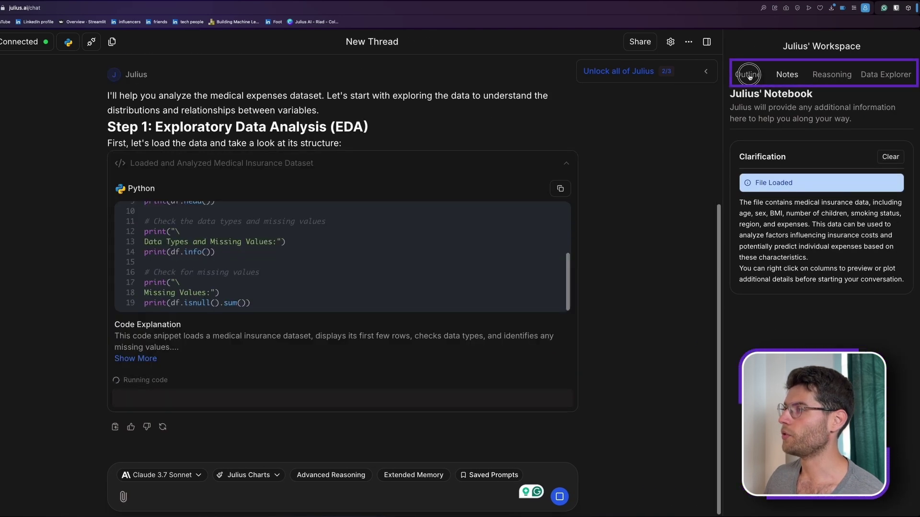
{"action": "left_click", "coordinate": [787, 77]}
{"action": "left_click", "coordinate": [826, 80]}
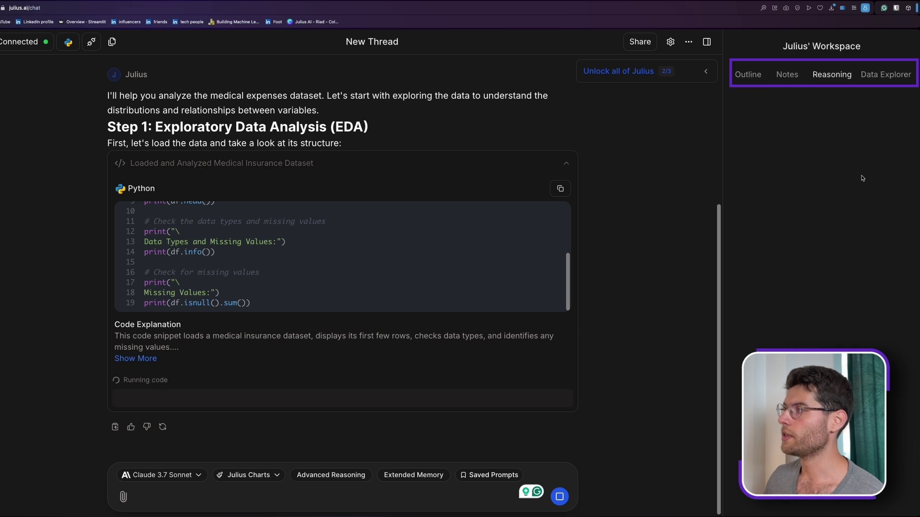
{"action": "left_click", "coordinate": [885, 77]}
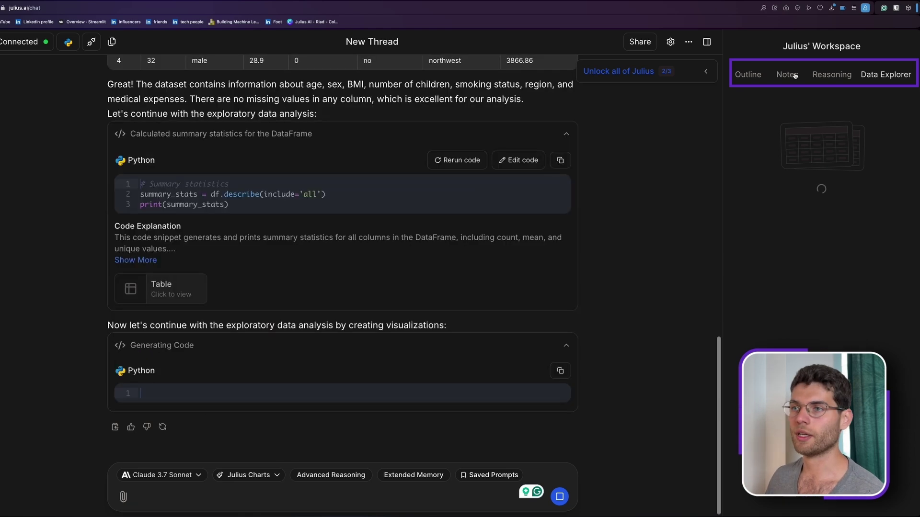
{"action": "left_click", "coordinate": [794, 75]}
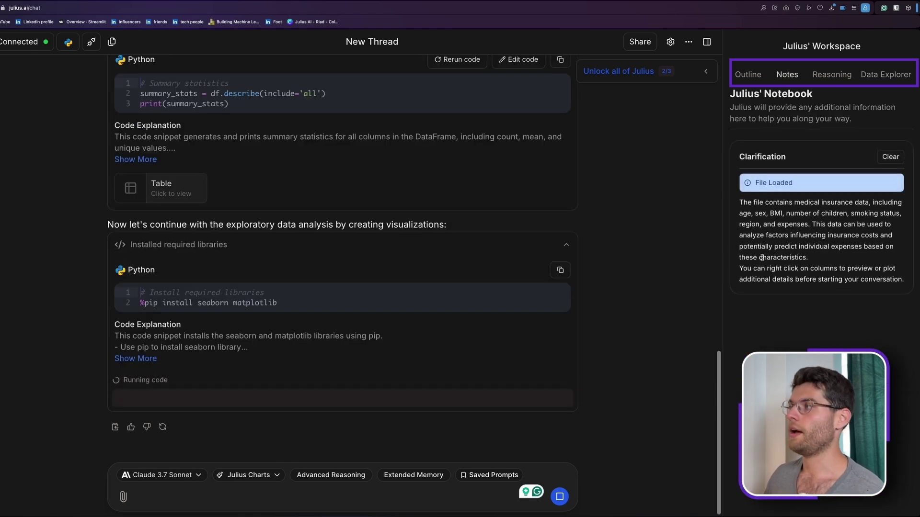
Step: Close the workspace panel and scroll through Julius's analysis reply
{"action": "left_click", "coordinate": [706, 42]}
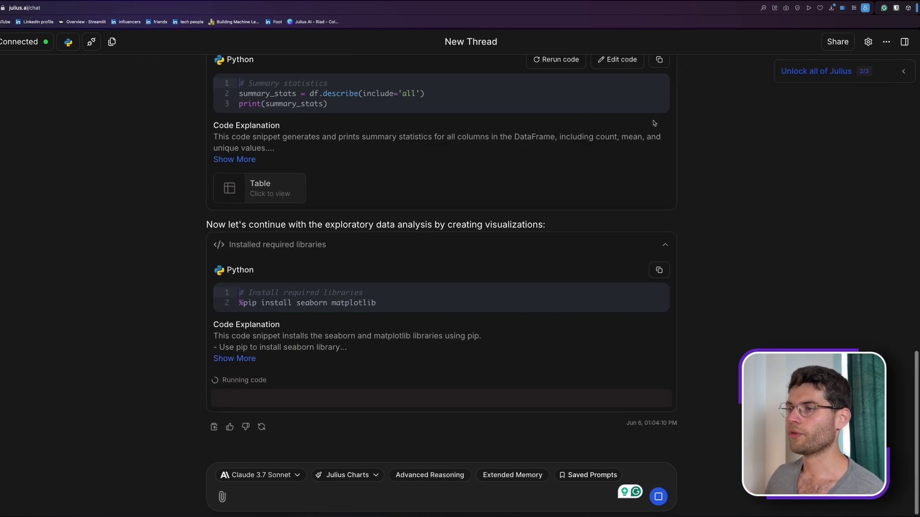
{"action": "scroll", "coordinate": [708, 221], "scroll_direction": "up", "scroll_amount": 3}
{"action": "scroll", "coordinate": [708, 221], "scroll_direction": "up", "scroll_amount": 10}
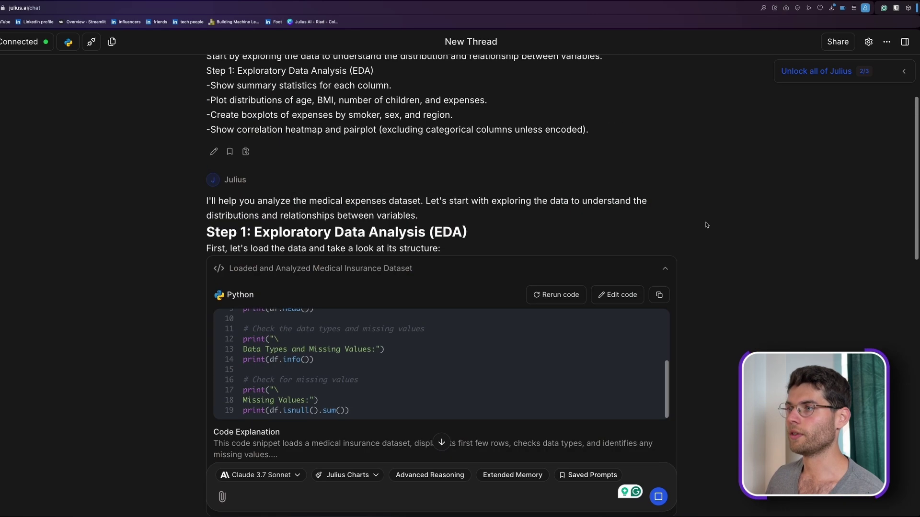
{"action": "scroll", "coordinate": [727, 256], "scroll_direction": "down", "scroll_amount": 2}
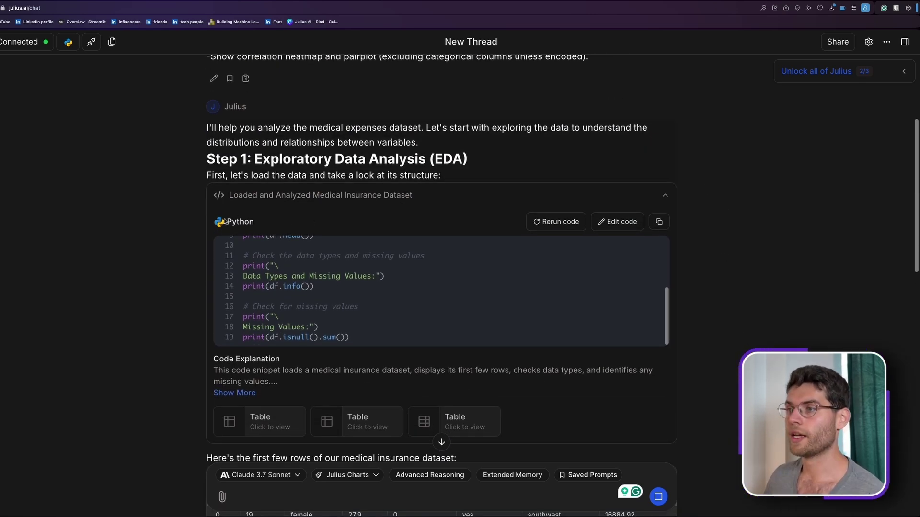
{"action": "scroll", "coordinate": [693, 320], "scroll_direction": "down", "scroll_amount": 7}
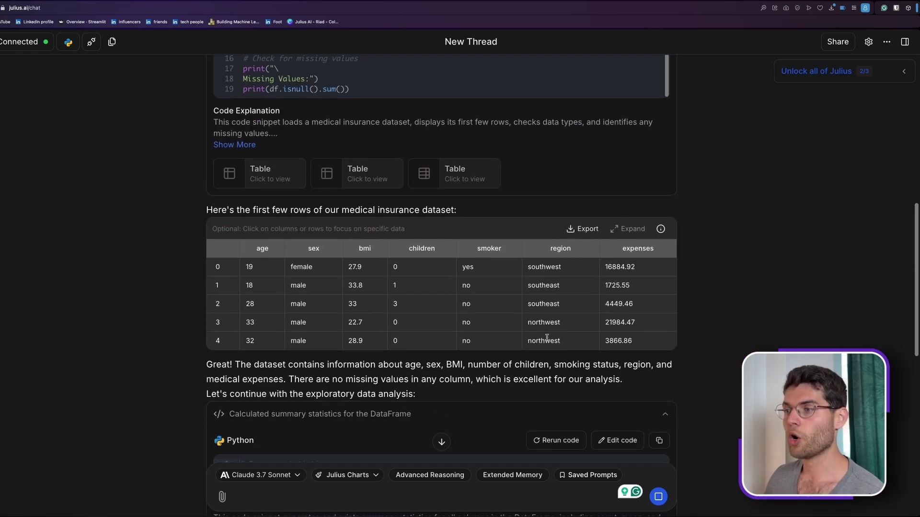
{"action": "scroll", "coordinate": [545, 338], "scroll_direction": "down", "scroll_amount": 2}
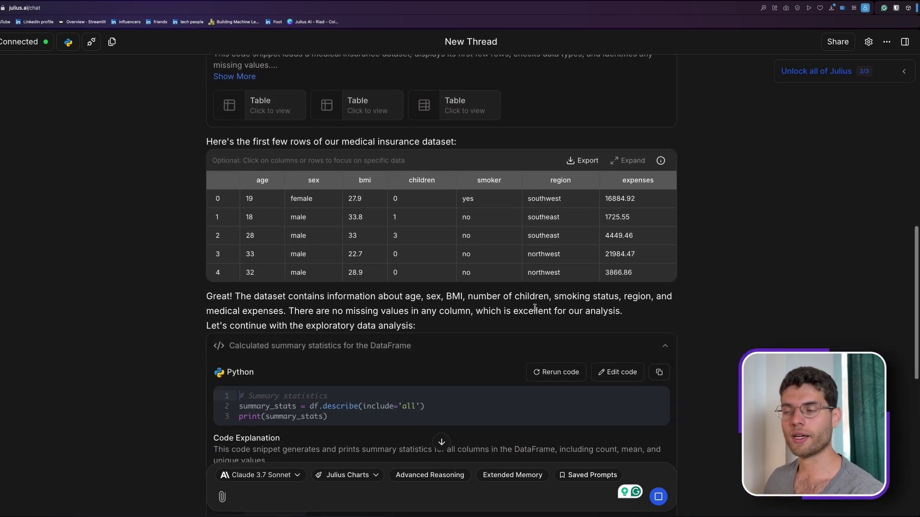
{"action": "scroll", "coordinate": [545, 338], "scroll_direction": "down", "scroll_amount": 10}
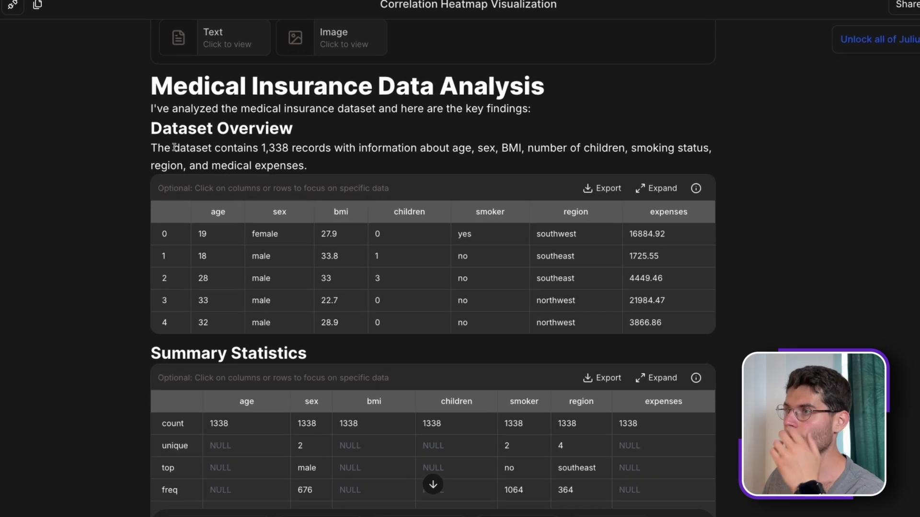
Step: Highlight the dataset overview, the 1,338 record count and the Summary Statistics heading
{"action": "left_click_drag", "start_coordinate": [152, 126], "coordinate": [287, 150]}
{"action": "double_click", "coordinate": [275, 148]}
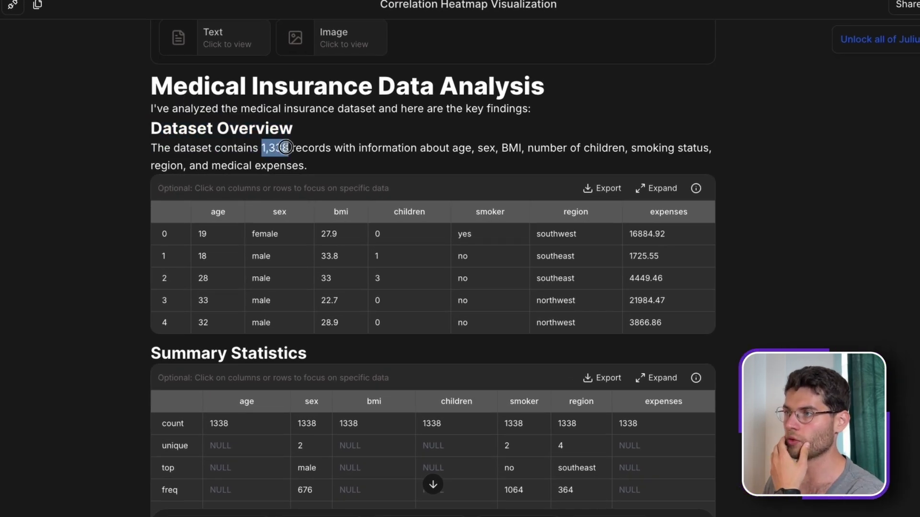
{"action": "left_click_drag", "start_coordinate": [468, 148], "coordinate": [648, 148]}
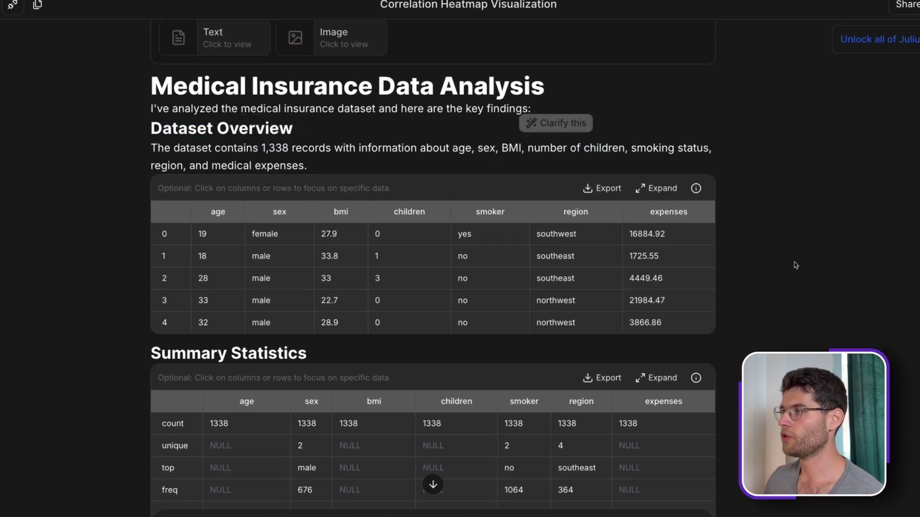
{"action": "scroll", "coordinate": [685, 299], "scroll_direction": "down", "scroll_amount": 5}
{"action": "left_click_drag", "start_coordinate": [149, 115], "coordinate": [306, 114]}
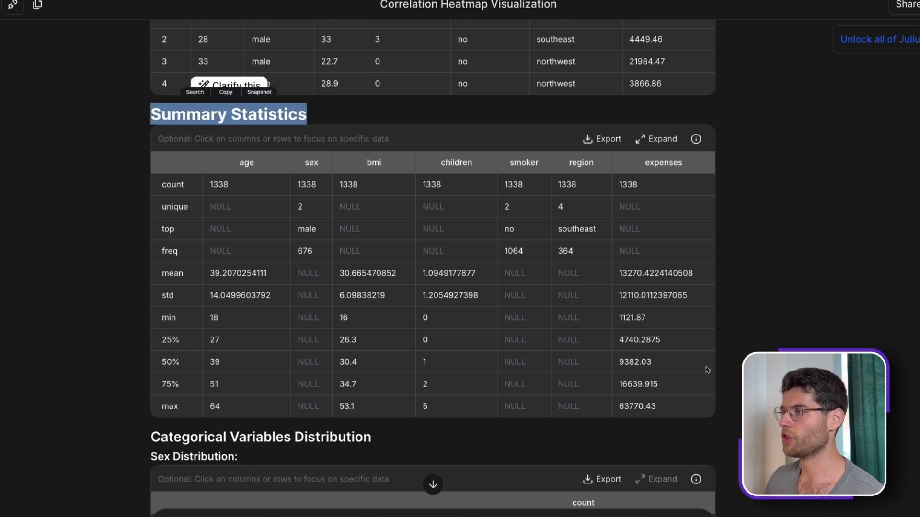
{"action": "scroll", "coordinate": [128, 196], "scroll_direction": "down", "scroll_amount": 6}
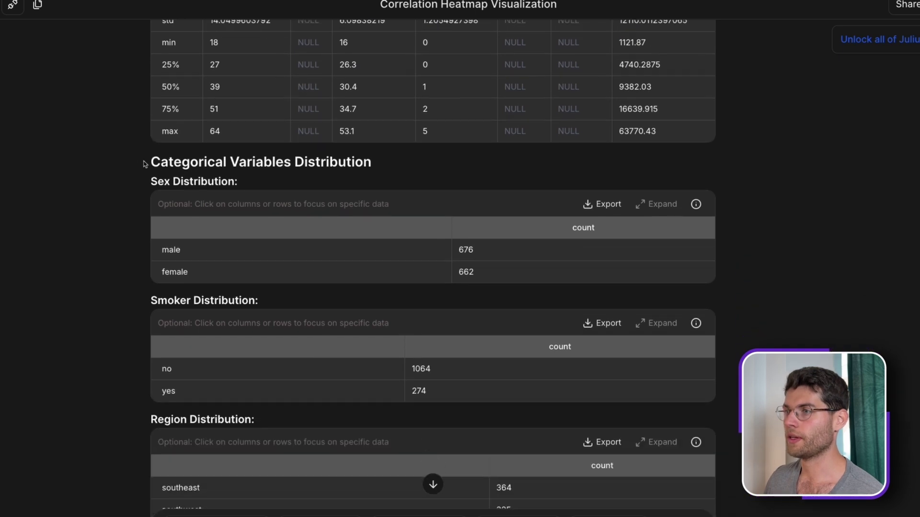
Step: Highlight the Sex Distribution heading and mark the male count of 676
{"action": "left_click_drag", "start_coordinate": [145, 164], "coordinate": [252, 181]}
{"action": "left_click", "coordinate": [216, 198]}
{"action": "left_click_drag", "start_coordinate": [150, 182], "coordinate": [177, 182]}
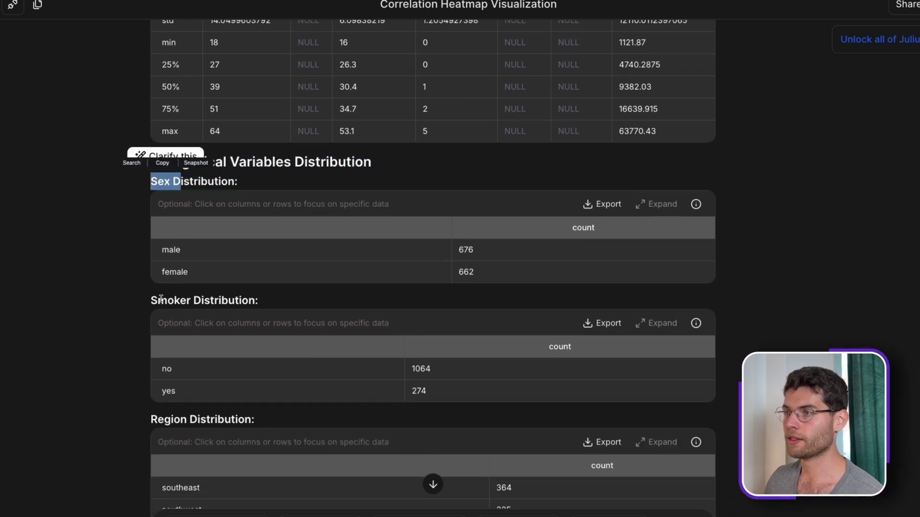
{"action": "scroll", "coordinate": [383, 312], "scroll_direction": "down", "scroll_amount": 3}
{"action": "scroll", "coordinate": [431, 206], "scroll_direction": "up", "scroll_amount": 3}
{"action": "left_click", "coordinate": [461, 133]}
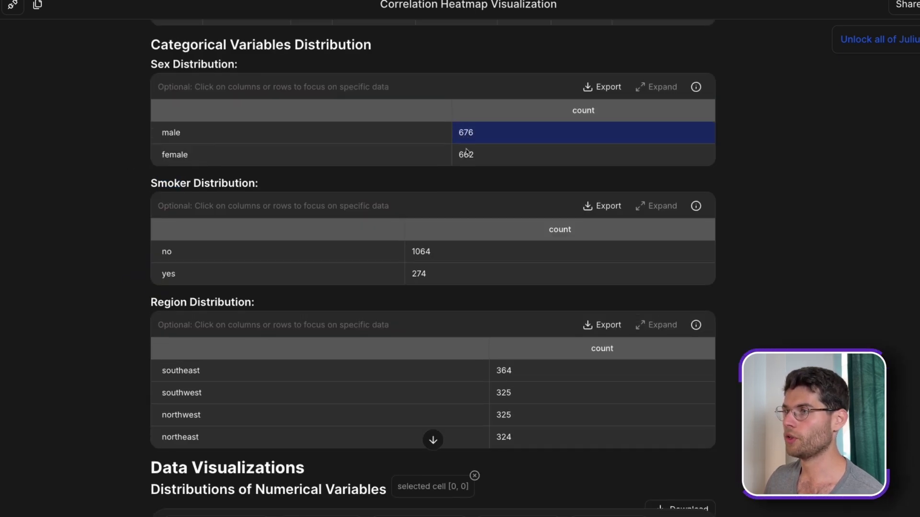
Step: Scroll down to the expense boxplots, highlighting the Categorical Variables text
{"action": "scroll", "coordinate": [373, 359], "scroll_direction": "down", "scroll_amount": 2}
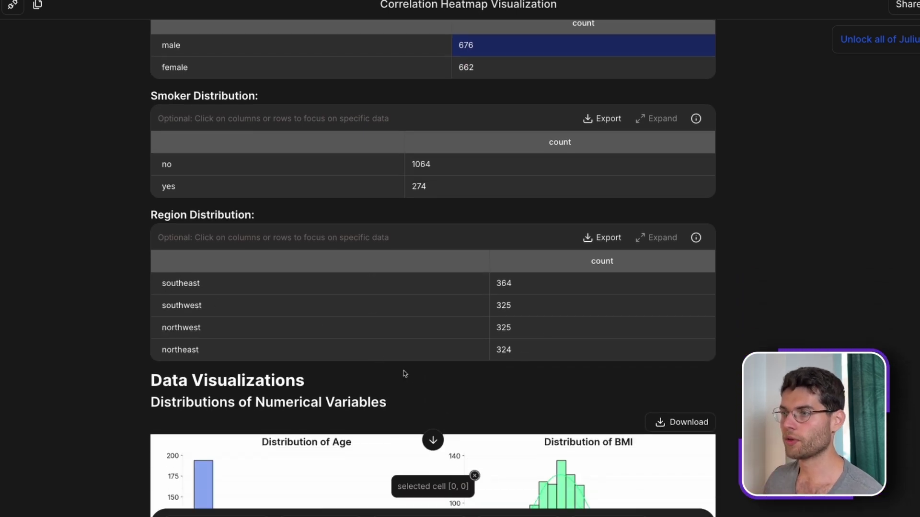
{"action": "scroll", "coordinate": [405, 373], "scroll_direction": "down", "scroll_amount": 8}
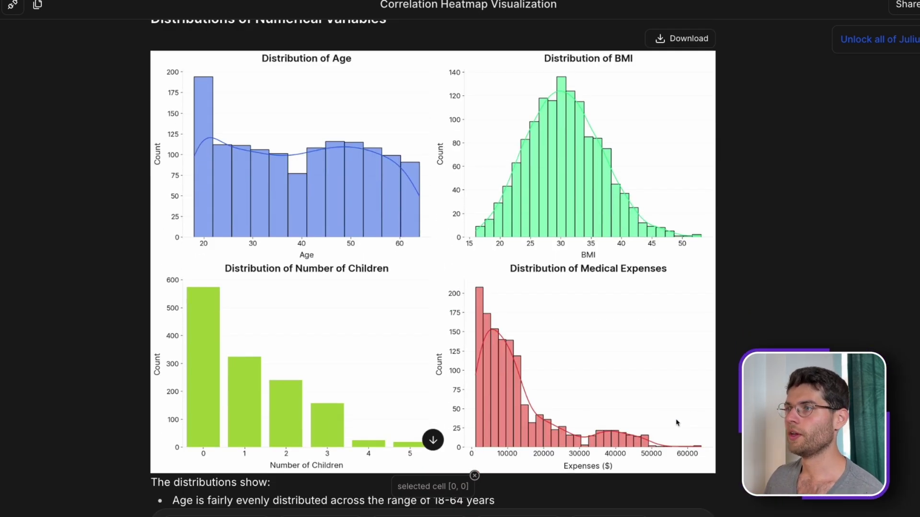
{"action": "scroll", "coordinate": [676, 422], "scroll_direction": "up", "scroll_amount": 1}
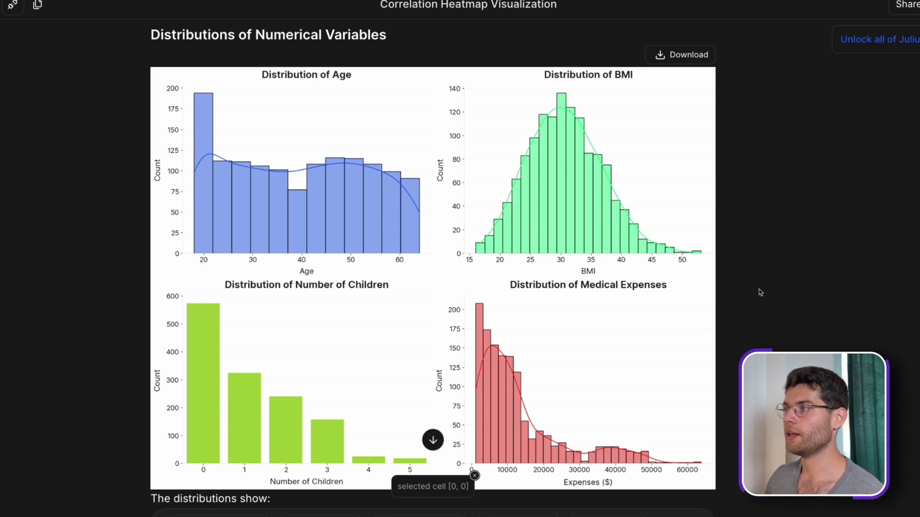
{"action": "scroll", "coordinate": [786, 342], "scroll_direction": "down", "scroll_amount": 2}
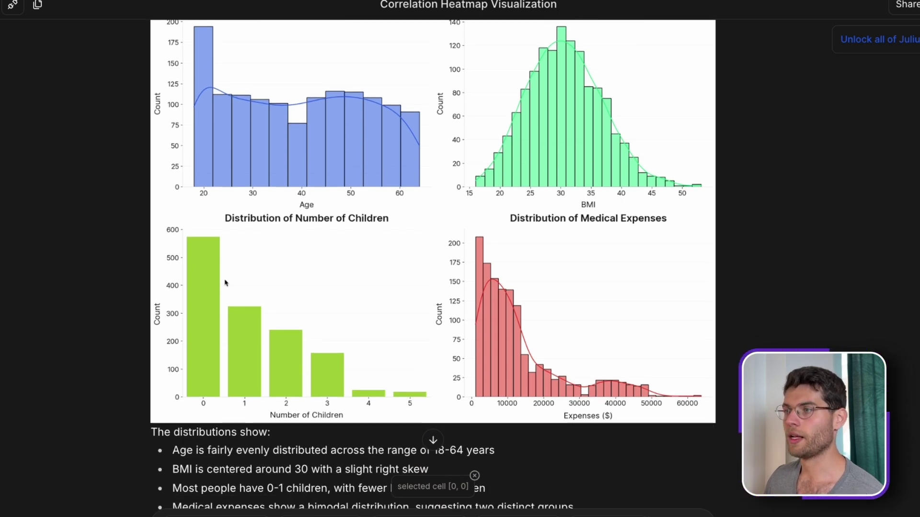
{"action": "scroll", "coordinate": [680, 314], "scroll_direction": "down", "scroll_amount": 8}
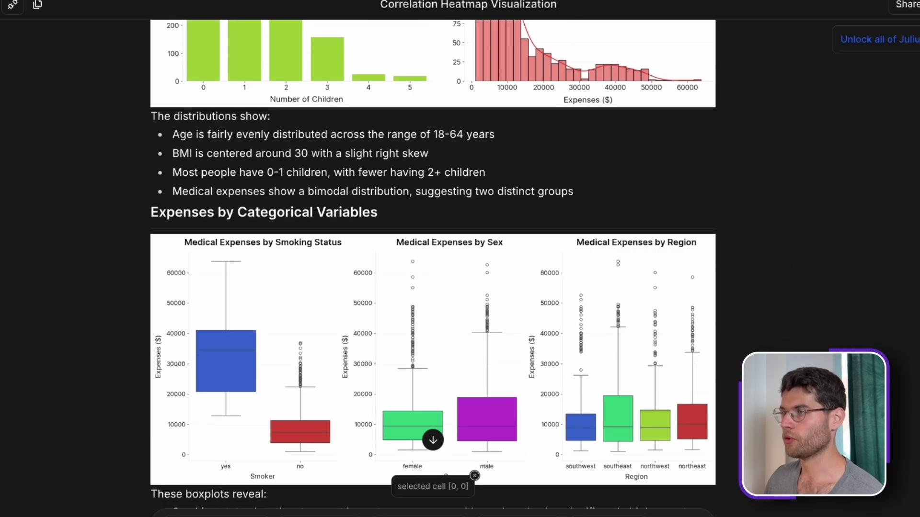
{"action": "scroll", "coordinate": [742, 362], "scroll_direction": "down", "scroll_amount": 3}
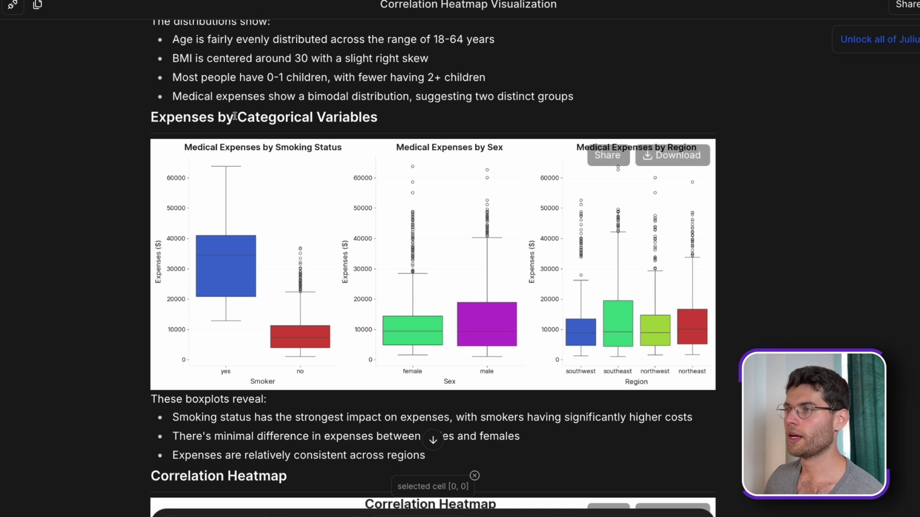
{"action": "left_click_drag", "start_coordinate": [236, 117], "coordinate": [398, 123]}
{"action": "left_click", "coordinate": [477, 123]}
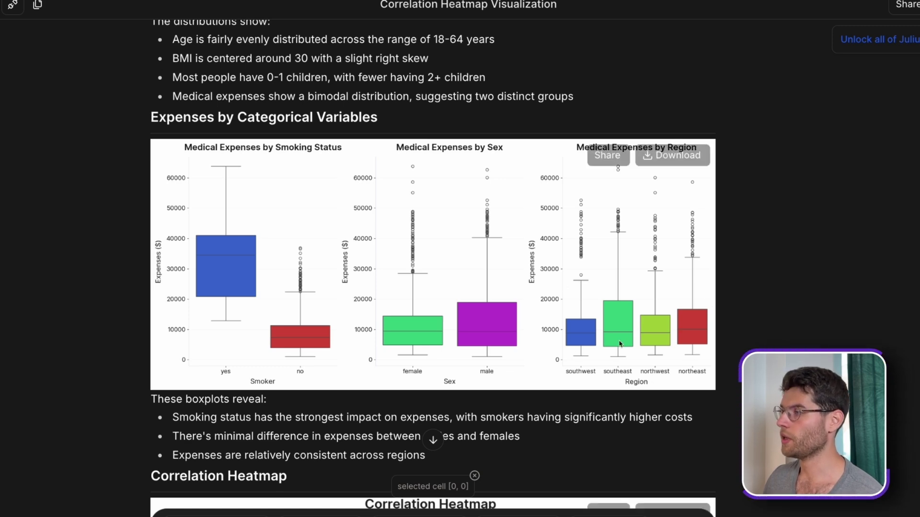
{"action": "scroll", "coordinate": [641, 420], "scroll_direction": "down", "scroll_amount": 5}
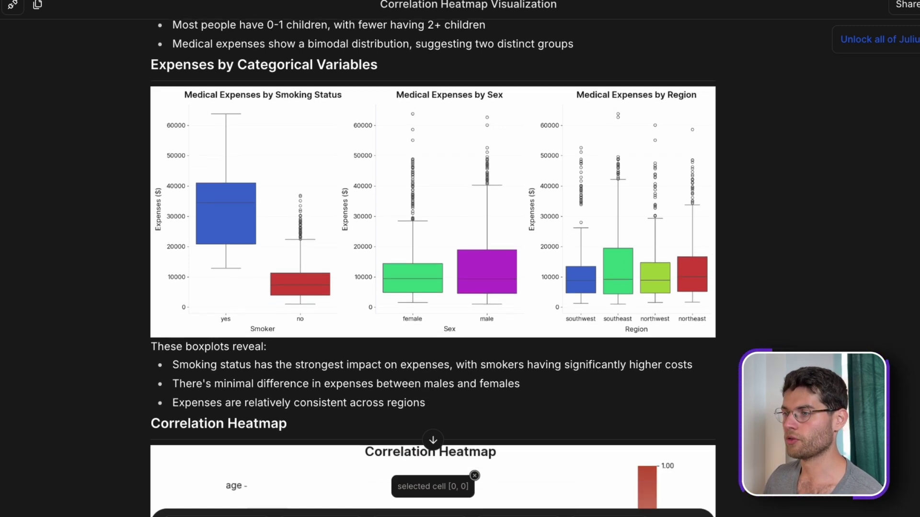
{"action": "scroll", "coordinate": [565, 233], "scroll_direction": "down", "scroll_amount": 4}
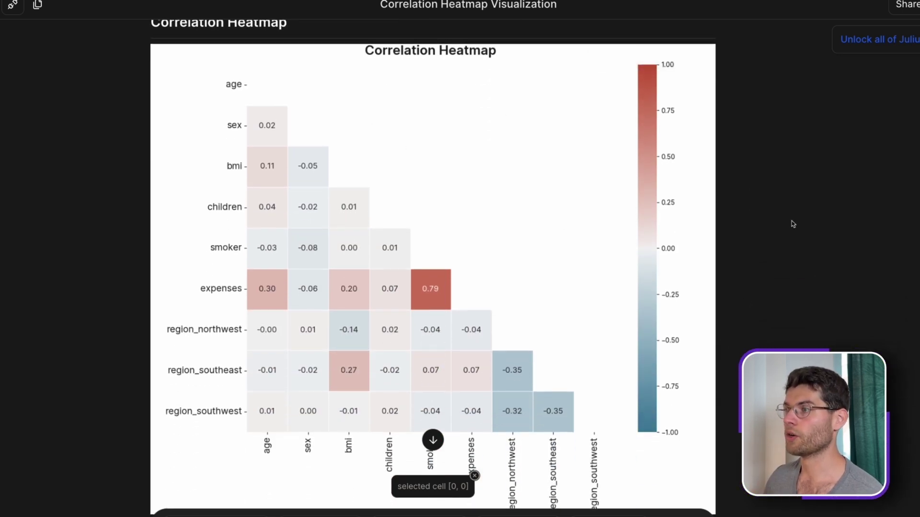
{"action": "scroll", "coordinate": [244, 238], "scroll_direction": "down", "scroll_amount": 2}
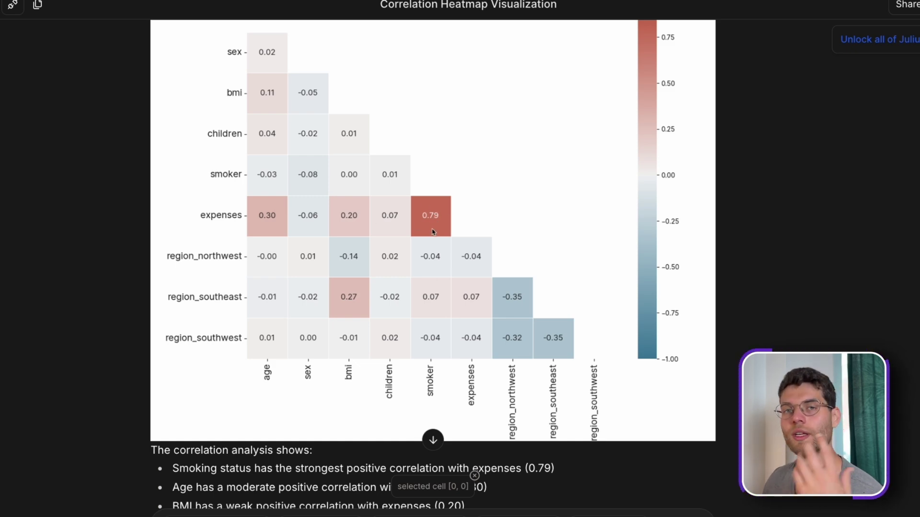
{"action": "scroll", "coordinate": [723, 367], "scroll_direction": "down", "scroll_amount": 1}
{"action": "scroll", "coordinate": [724, 368], "scroll_direction": "down", "scroll_amount": 7}
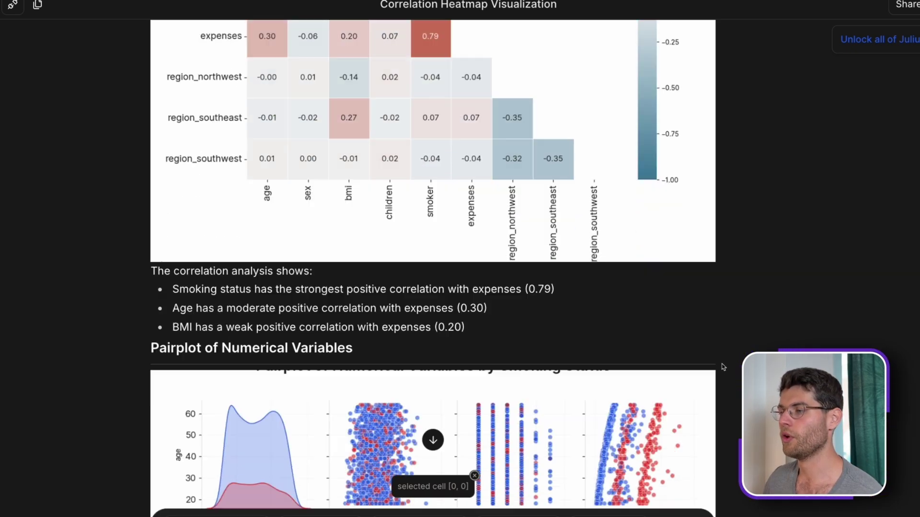
{"action": "scroll", "coordinate": [724, 366], "scroll_direction": "down", "scroll_amount": 2}
{"action": "scroll", "coordinate": [723, 366], "scroll_direction": "down", "scroll_amount": 2}
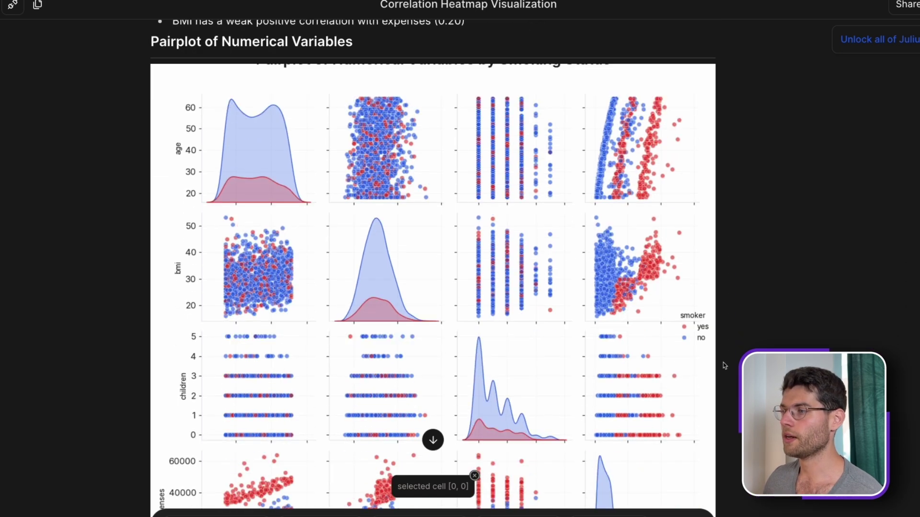
{"action": "scroll", "coordinate": [723, 362], "scroll_direction": "up", "scroll_amount": 1}
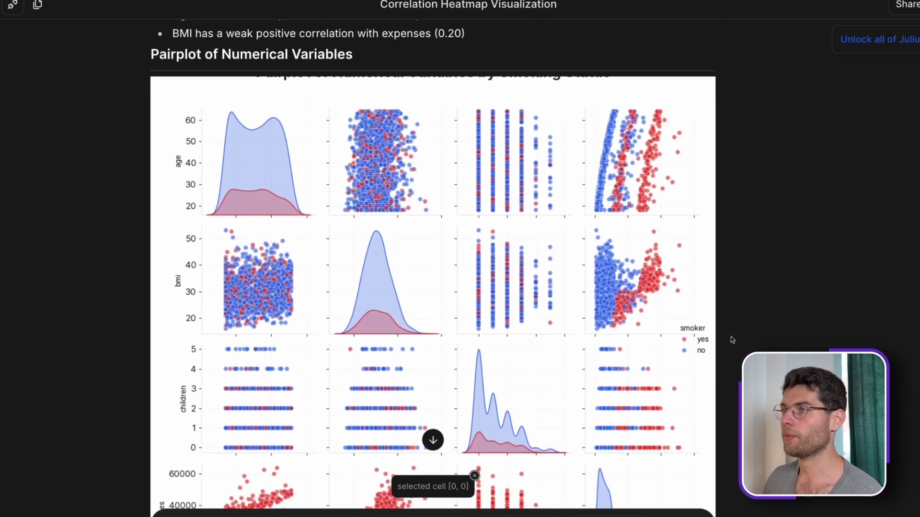
{"action": "scroll", "coordinate": [577, 355], "scroll_direction": "down", "scroll_amount": 1}
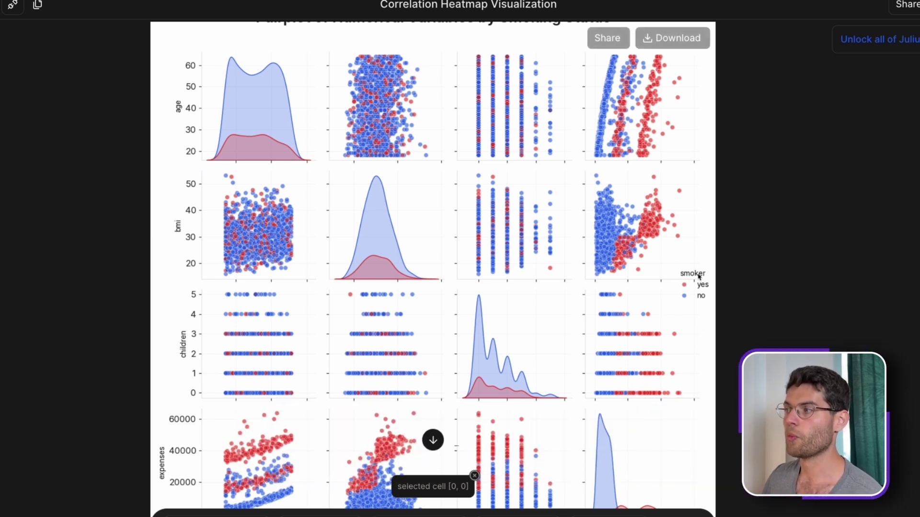
{"action": "scroll", "coordinate": [710, 315], "scroll_direction": "down", "scroll_amount": 5}
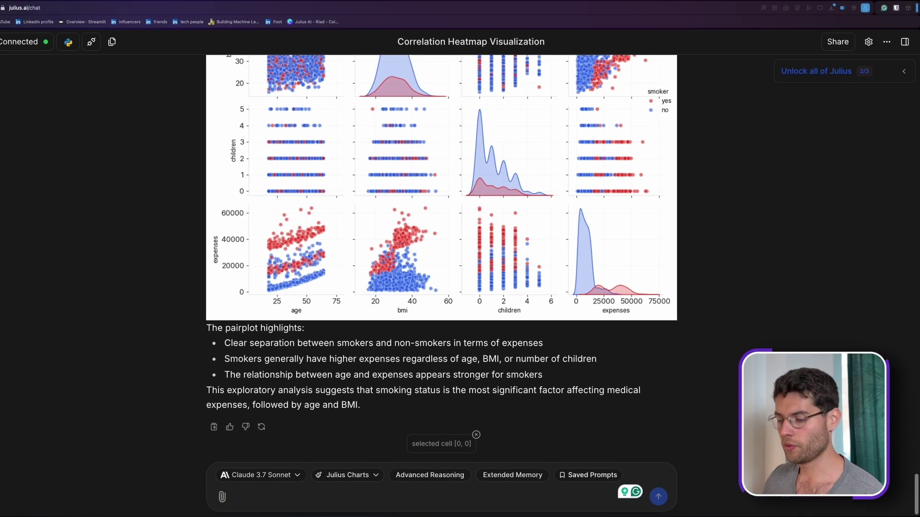
Step: Paste the Step 2 business questions and highlight the heading and top-drivers question
{"action": "type", "text": "Step 2: Business Questions to Answer -What are the top drivers of medical expenses? -On average, how much more do smokers pay vs non-smokers? -Are there noticeable regional differences in expenses?"}
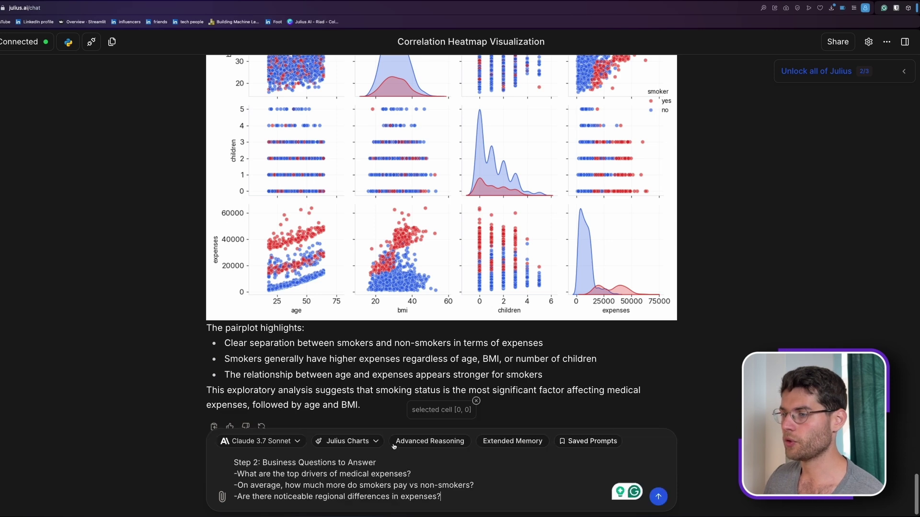
{"action": "left_click_drag", "start_coordinate": [272, 461], "coordinate": [376, 463]}
{"action": "left_click", "coordinate": [385, 474]}
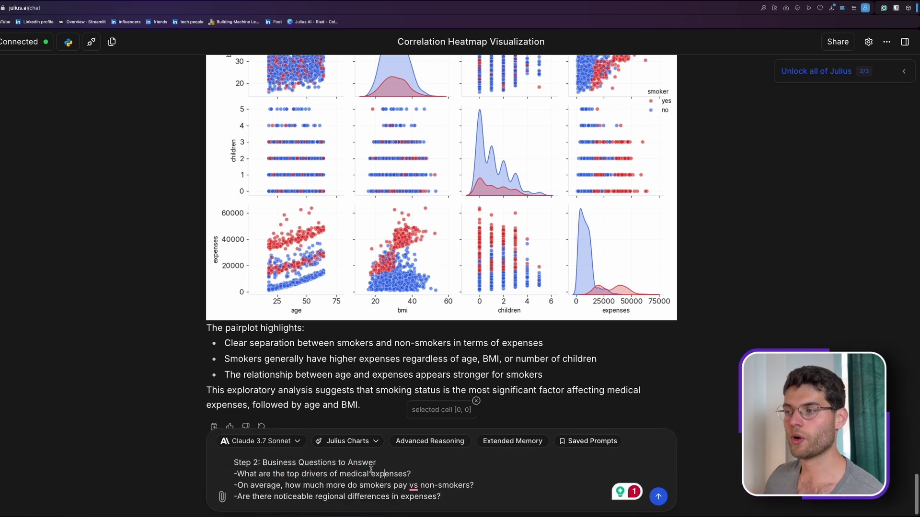
{"action": "left_click_drag", "start_coordinate": [263, 476], "coordinate": [438, 473]}
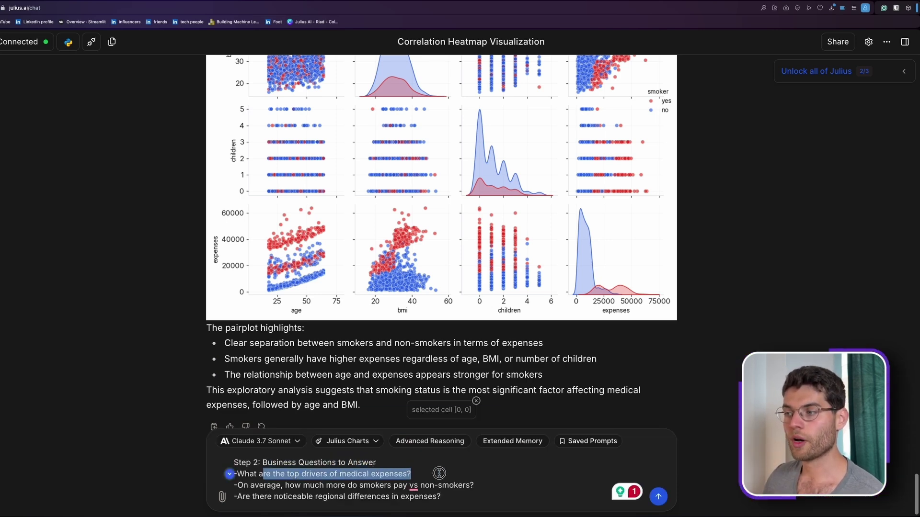
{"action": "left_click", "coordinate": [439, 497]}
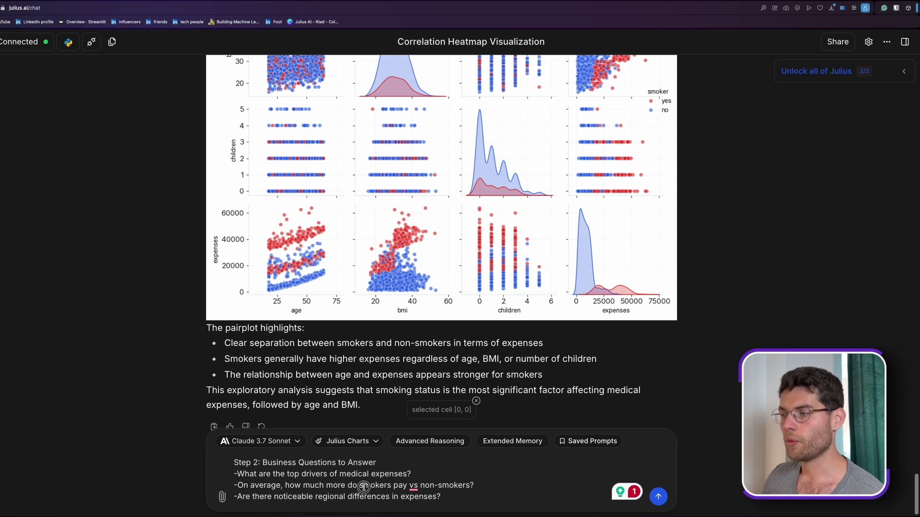
Step: Add a comma after 'On average' and send the questions to Julius
{"action": "left_click", "coordinate": [280, 485]}
{"action": "type", "text": ","}
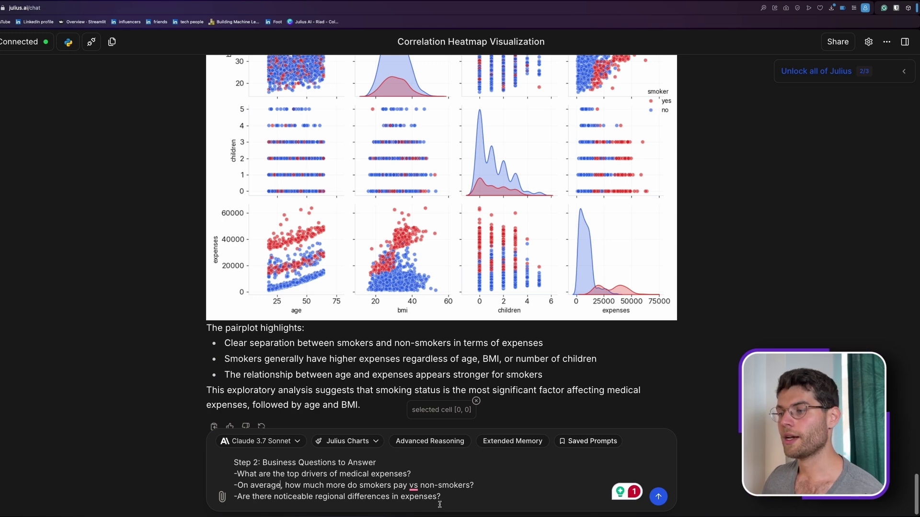
{"action": "left_click", "coordinate": [659, 499]}
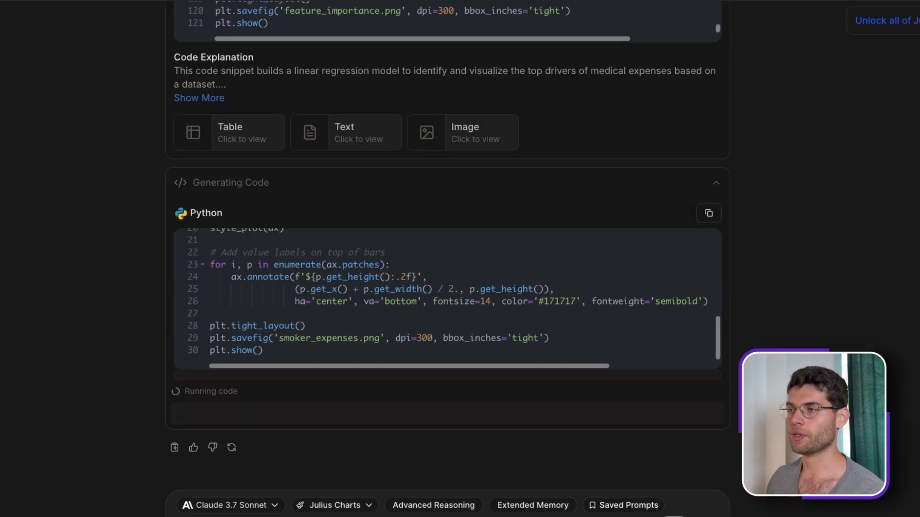
Step: Scroll through Julius's output to the Business Questions Analysis and Top 10 Drivers results
{"action": "scroll", "coordinate": [544, 193], "scroll_direction": "up", "scroll_amount": 5}
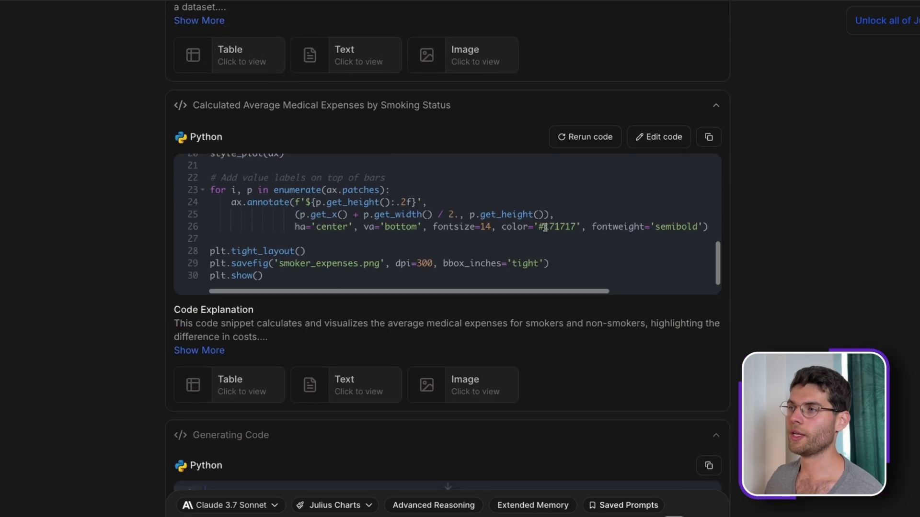
{"action": "scroll", "coordinate": [735, 239], "scroll_direction": "up", "scroll_amount": 7}
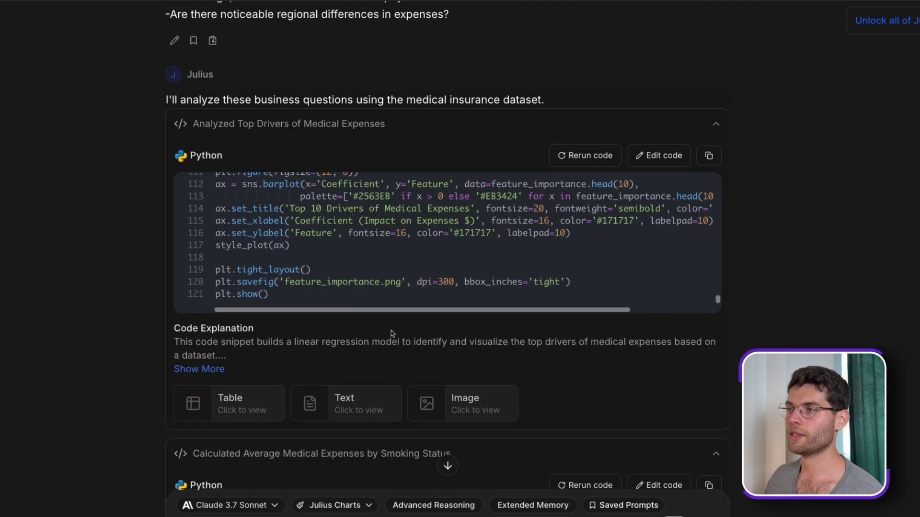
{"action": "scroll", "coordinate": [424, 240], "scroll_direction": "up", "scroll_amount": 2}
{"action": "scroll", "coordinate": [422, 262], "scroll_direction": "down", "scroll_amount": 2}
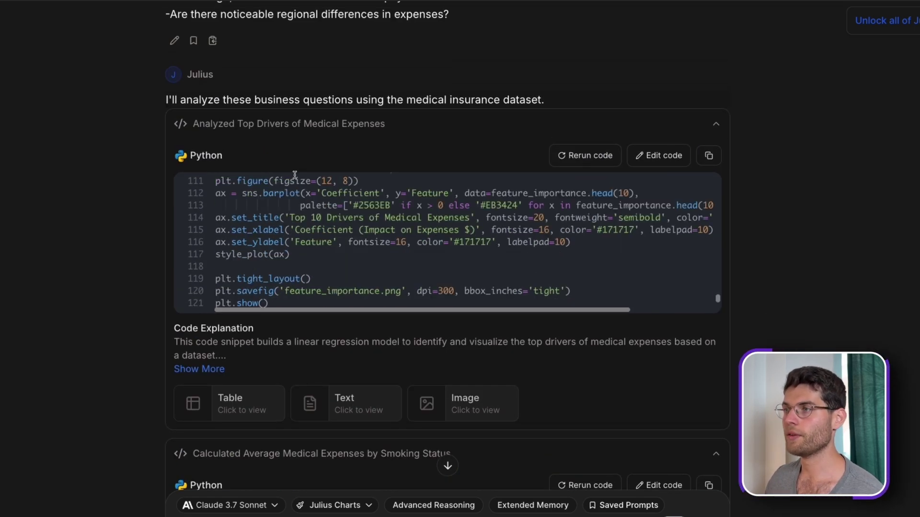
{"action": "scroll", "coordinate": [770, 288], "scroll_direction": "down", "scroll_amount": 7}
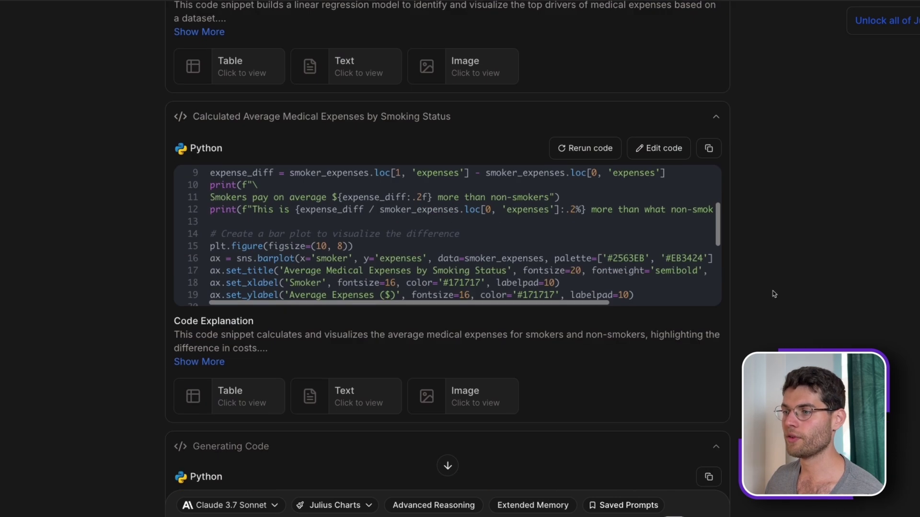
{"action": "scroll", "coordinate": [774, 294], "scroll_direction": "down", "scroll_amount": 2}
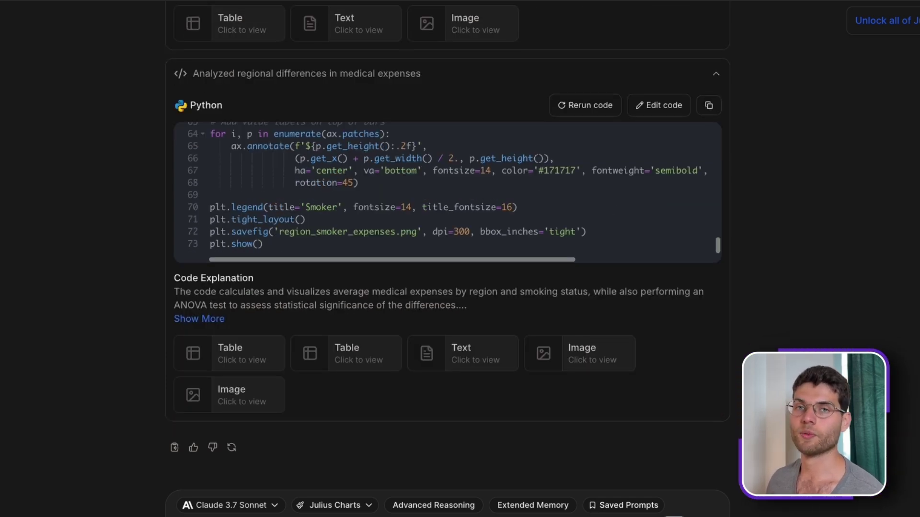
Step: Highlight medical expenses in the Question 1 heading and read through the Question 1 results
{"action": "scroll", "coordinate": [800, 261], "scroll_direction": "down", "scroll_amount": 10}
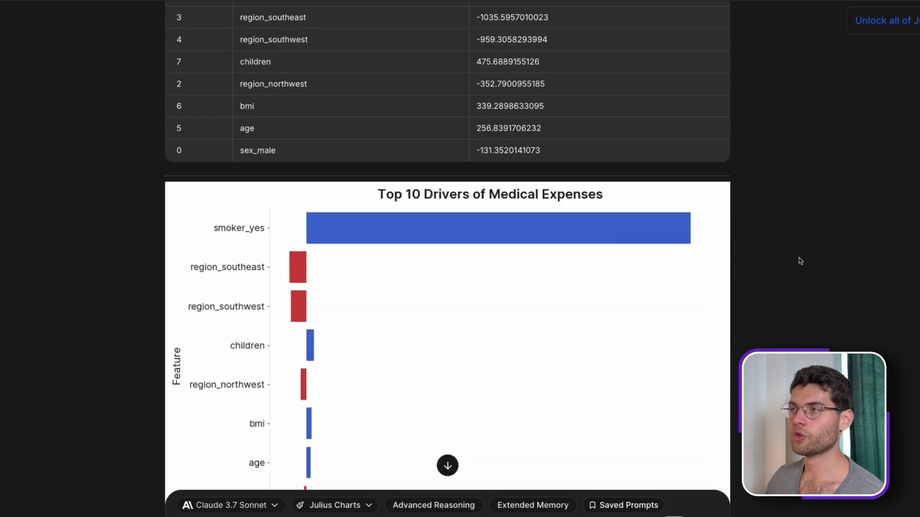
{"action": "scroll", "coordinate": [800, 261], "scroll_direction": "up", "scroll_amount": 5}
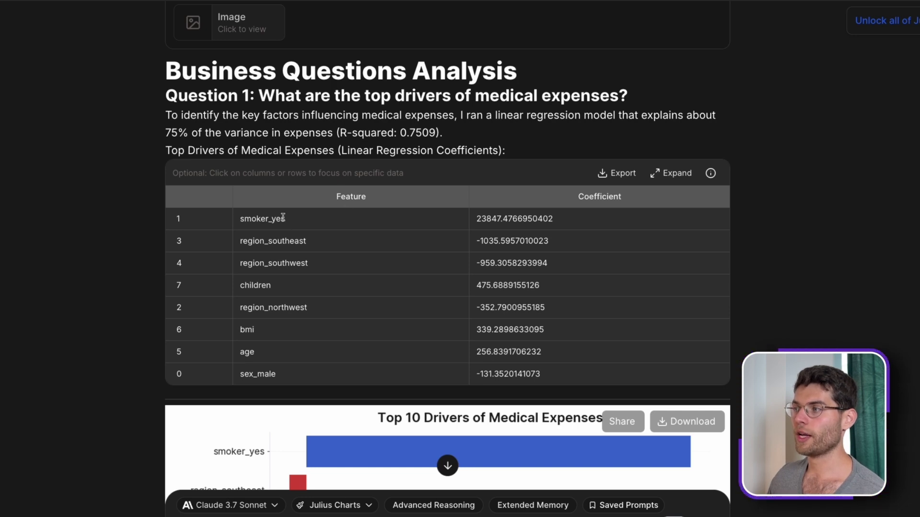
{"action": "left_click_drag", "start_coordinate": [475, 96], "coordinate": [637, 96]}
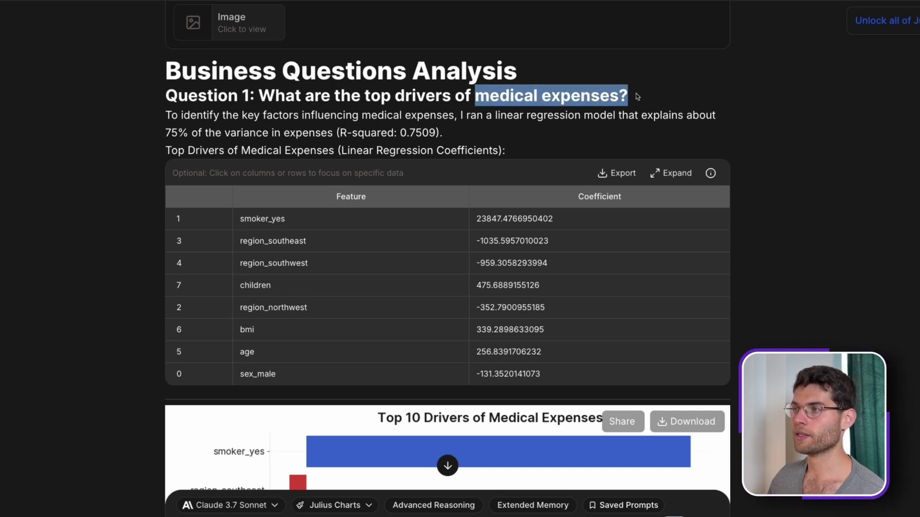
{"action": "left_click", "coordinate": [275, 113]}
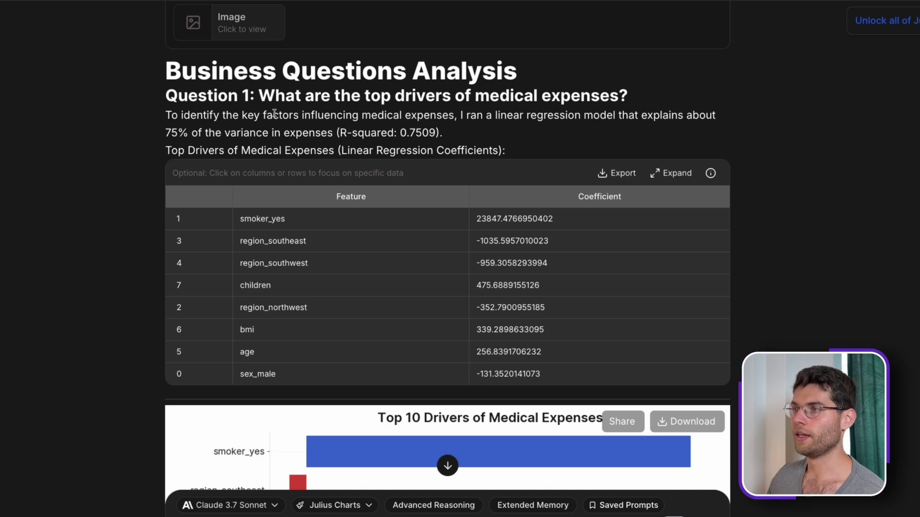
{"action": "scroll", "coordinate": [348, 157], "scroll_direction": "down", "scroll_amount": 1}
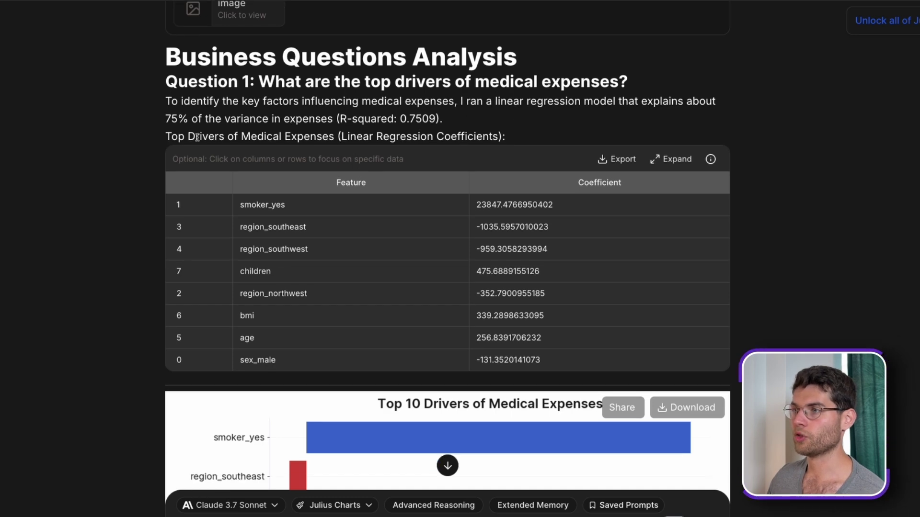
{"action": "left_click_drag", "start_coordinate": [179, 136], "coordinate": [354, 141]}
{"action": "scroll", "coordinate": [445, 249], "scroll_direction": "down", "scroll_amount": 4}
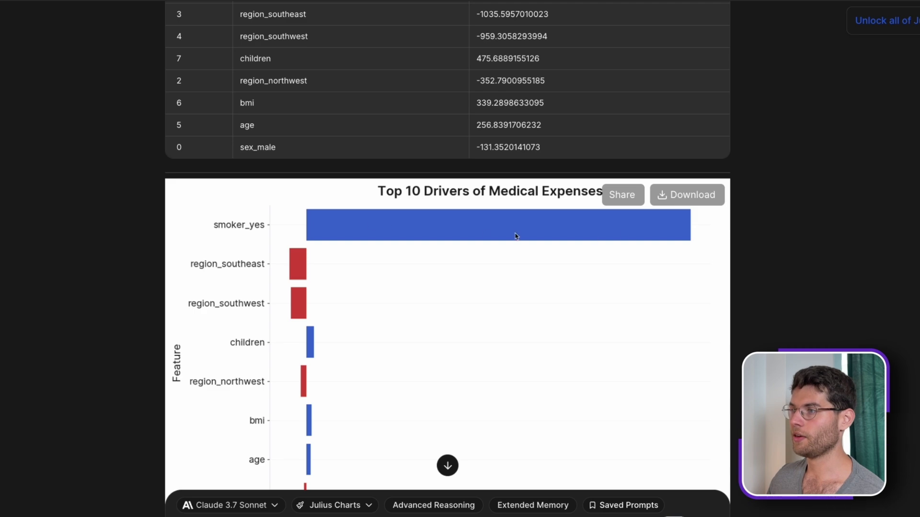
{"action": "scroll", "coordinate": [642, 306], "scroll_direction": "down", "scroll_amount": 4}
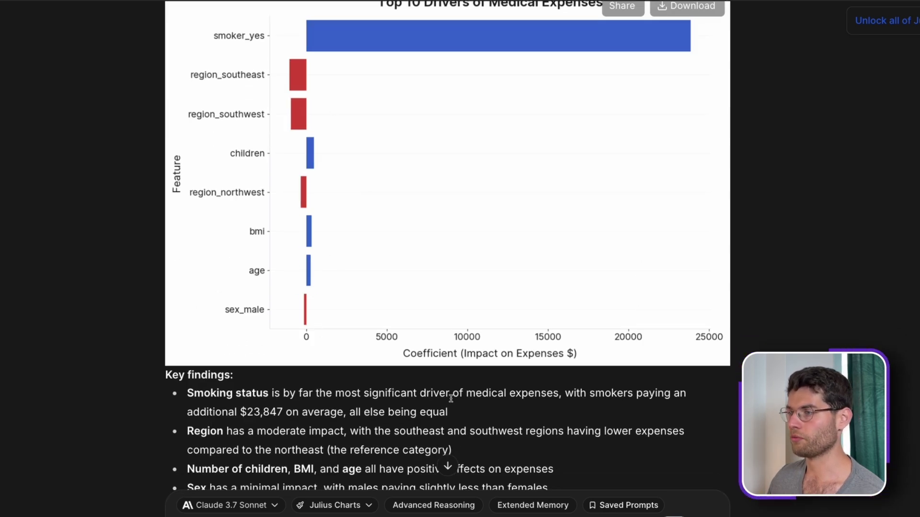
{"action": "scroll", "coordinate": [451, 398], "scroll_direction": "down", "scroll_amount": 2}
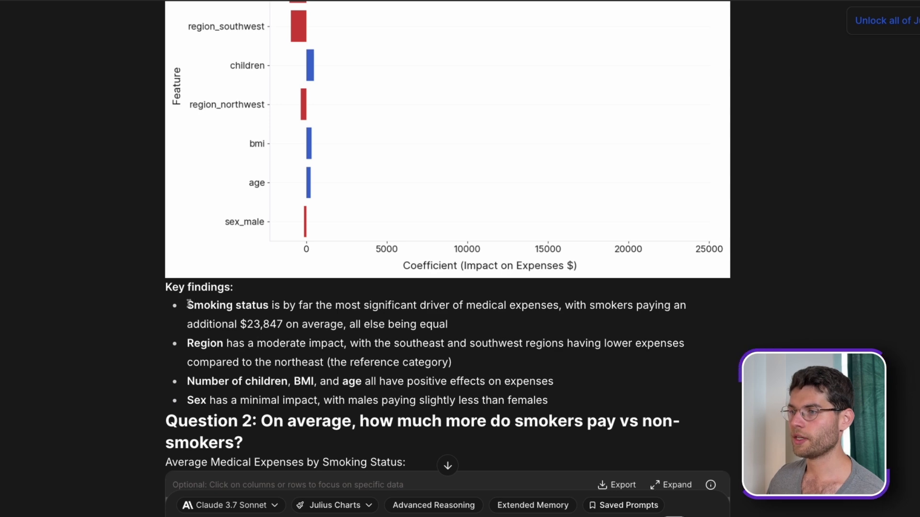
Step: Highlight the smoking-status key finding, the $23,847 average figure, and the Question 2 heading
{"action": "left_click_drag", "start_coordinate": [188, 304], "coordinate": [686, 307]}
{"action": "left_click", "coordinate": [564, 324]}
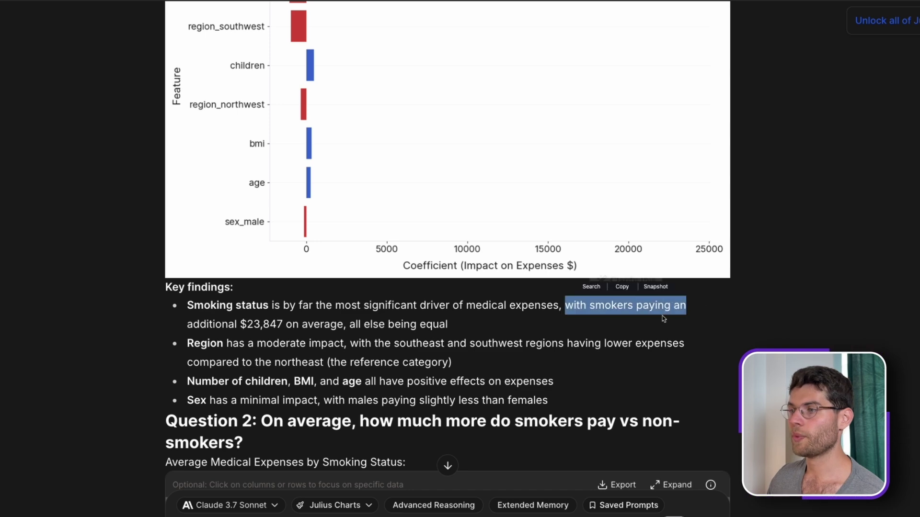
{"action": "left_click_drag", "start_coordinate": [237, 325], "coordinate": [344, 325]}
{"action": "left_click", "coordinate": [481, 332]}
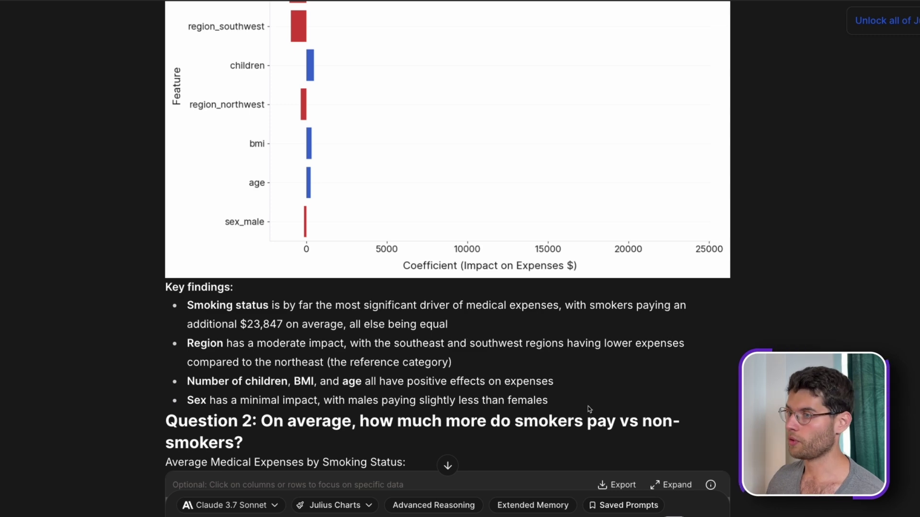
{"action": "scroll", "coordinate": [588, 410], "scroll_direction": "down", "scroll_amount": 5}
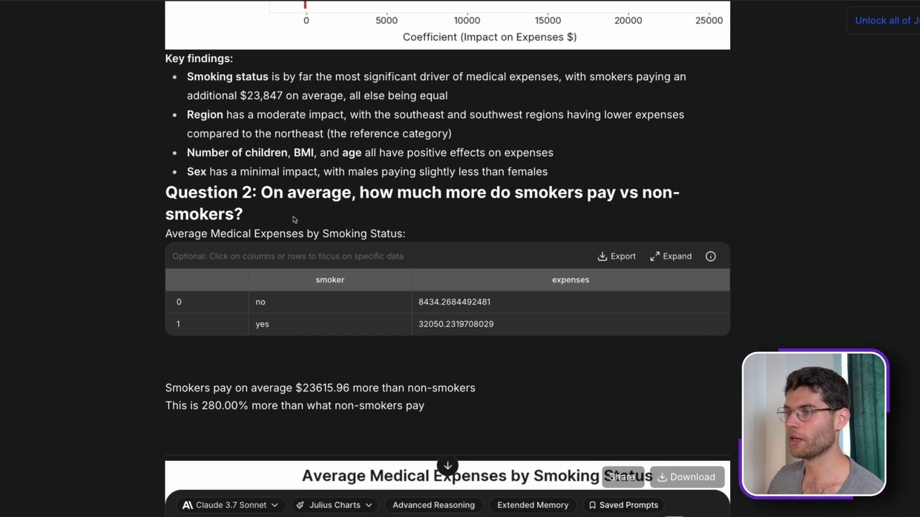
{"action": "left_click_drag", "start_coordinate": [261, 197], "coordinate": [677, 218]}
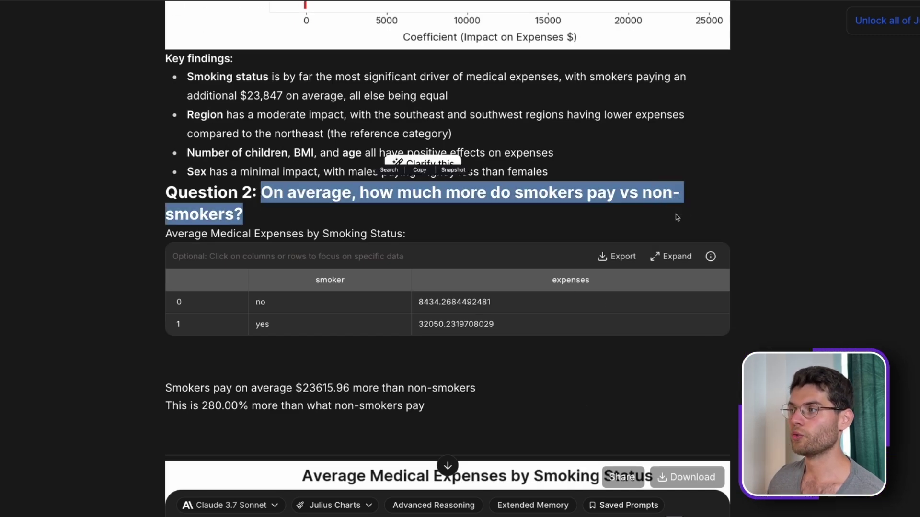
{"action": "left_click", "coordinate": [633, 203]}
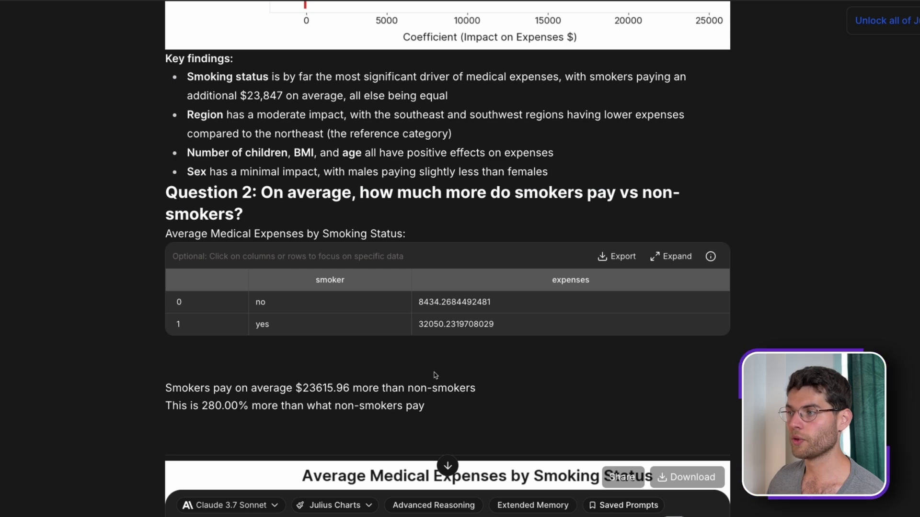
Step: Mark the non-smoker and smoker average expenses in the smoking table and highlight the 280.00% difference
{"action": "left_click_drag", "start_coordinate": [414, 305], "coordinate": [501, 300]}
{"action": "left_click_drag", "start_coordinate": [418, 324], "coordinate": [501, 322]}
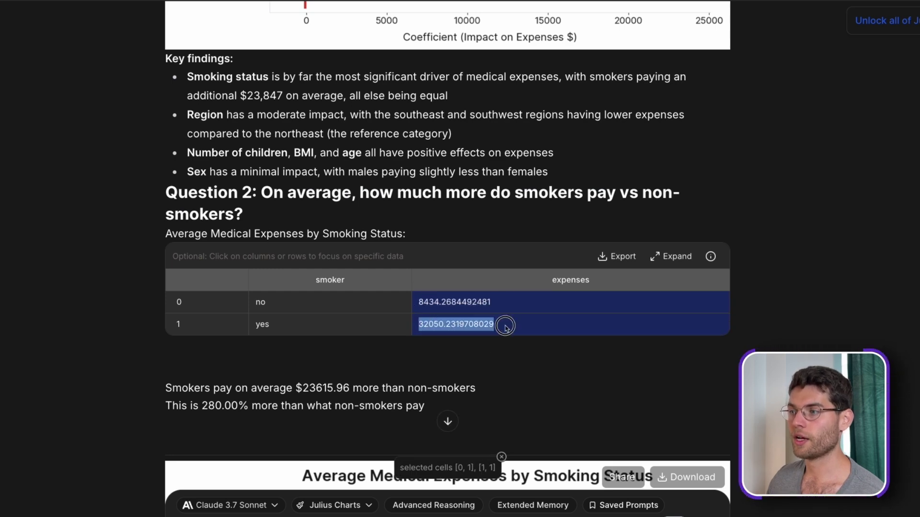
{"action": "left_click_drag", "start_coordinate": [294, 390], "coordinate": [432, 389]}
{"action": "scroll", "coordinate": [664, 334], "scroll_direction": "down", "scroll_amount": 2}
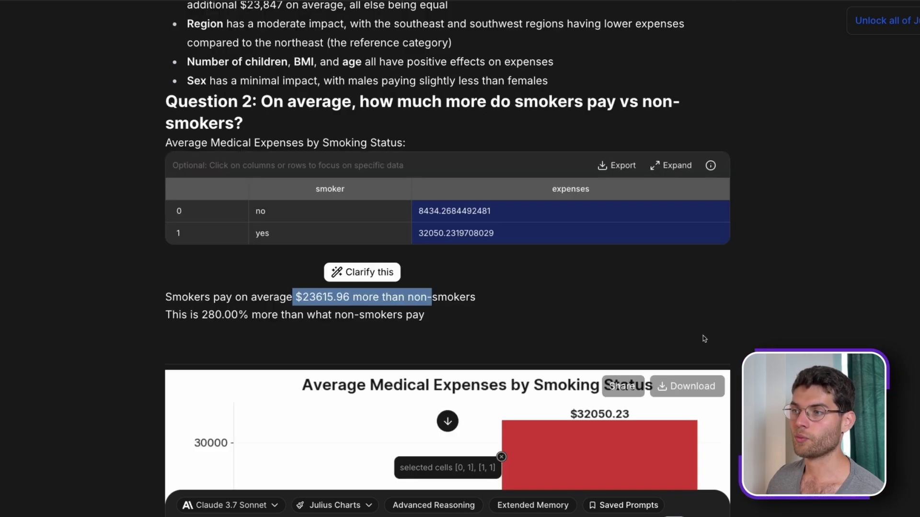
{"action": "scroll", "coordinate": [664, 334], "scroll_direction": "down", "scroll_amount": 2}
{"action": "left_click_drag", "start_coordinate": [200, 214], "coordinate": [277, 214]}
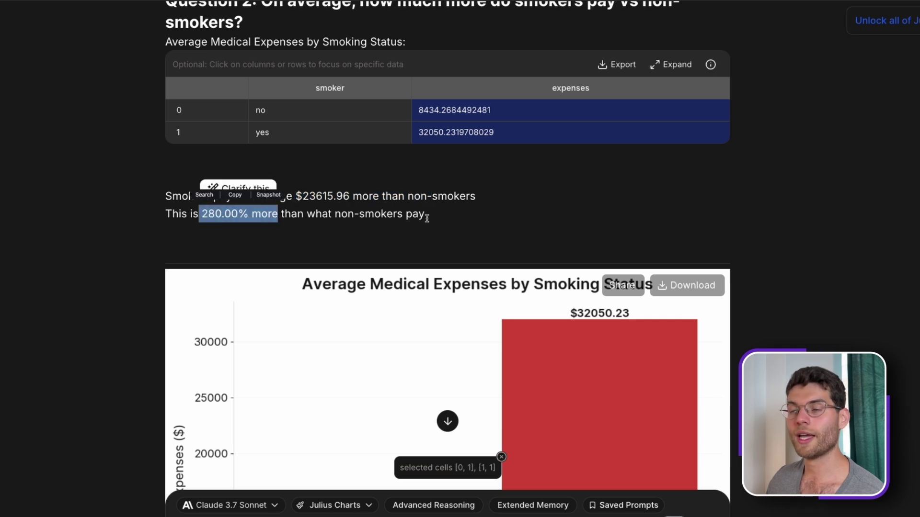
{"action": "left_click", "coordinate": [727, 247]}
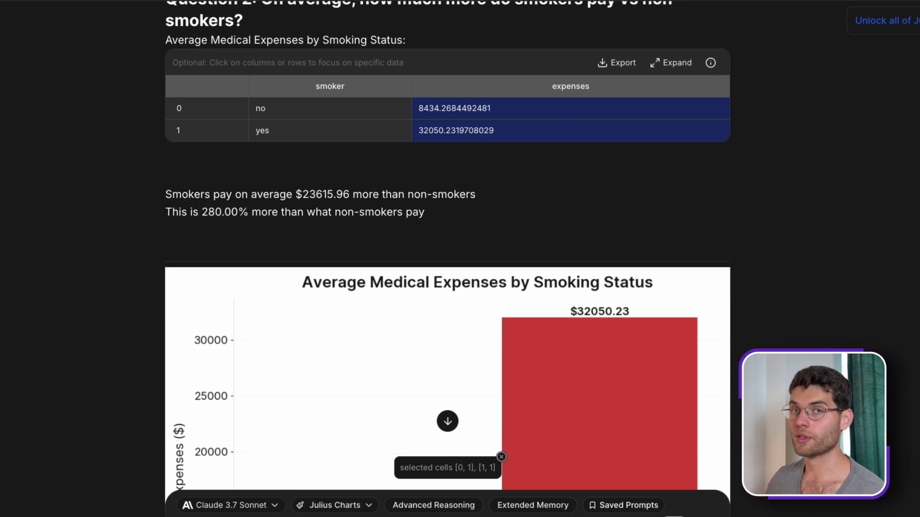
{"action": "scroll", "coordinate": [732, 344], "scroll_direction": "down", "scroll_amount": 7}
{"action": "scroll", "coordinate": [732, 344], "scroll_direction": "up", "scroll_amount": 2}
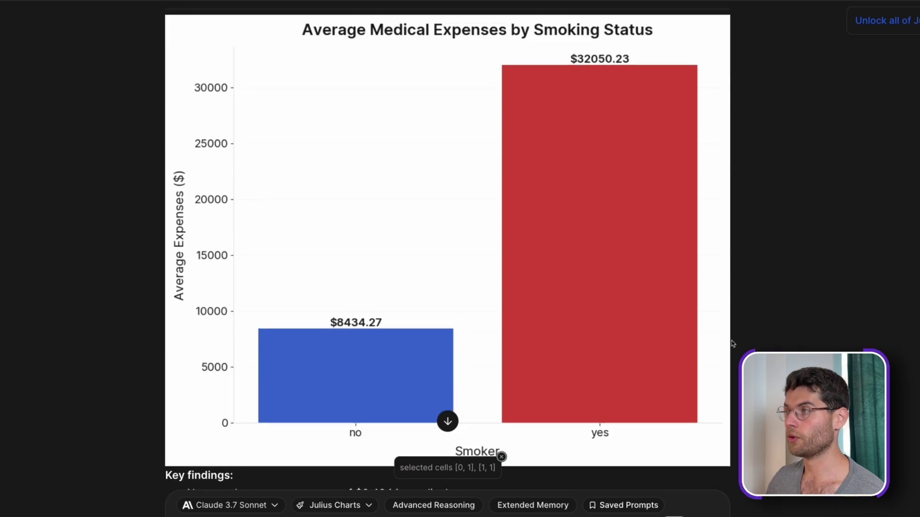
{"action": "scroll", "coordinate": [732, 343], "scroll_direction": "down", "scroll_amount": 1}
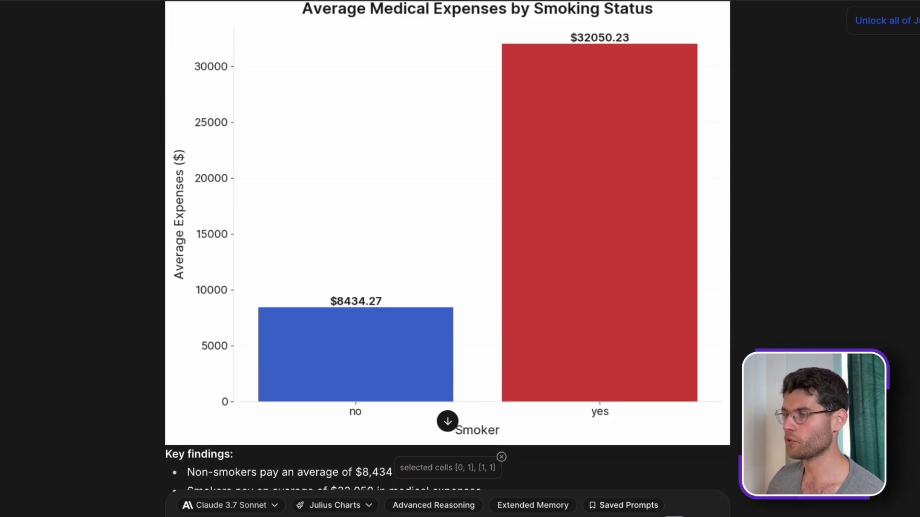
{"action": "scroll", "coordinate": [447, 249], "scroll_direction": "down", "scroll_amount": 8}
Step: Mark the four regions' mean expenses in the Question 3 table, then read the charts and Summary
{"action": "left_click_drag", "start_coordinate": [293, 135], "coordinate": [659, 139]}
{"action": "left_click", "coordinate": [819, 198]}
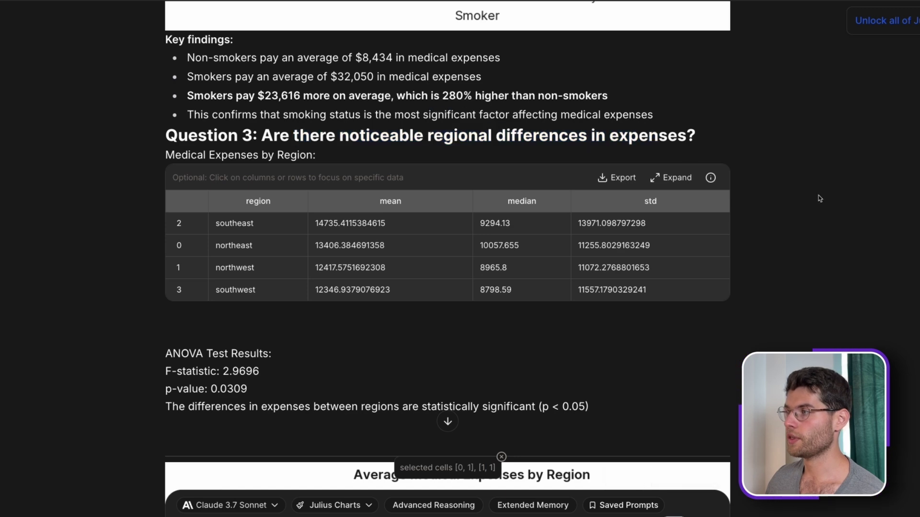
{"action": "left_click_drag", "start_coordinate": [314, 223], "coordinate": [338, 281]}
{"action": "scroll", "coordinate": [513, 346], "scroll_direction": "down", "scroll_amount": 6}
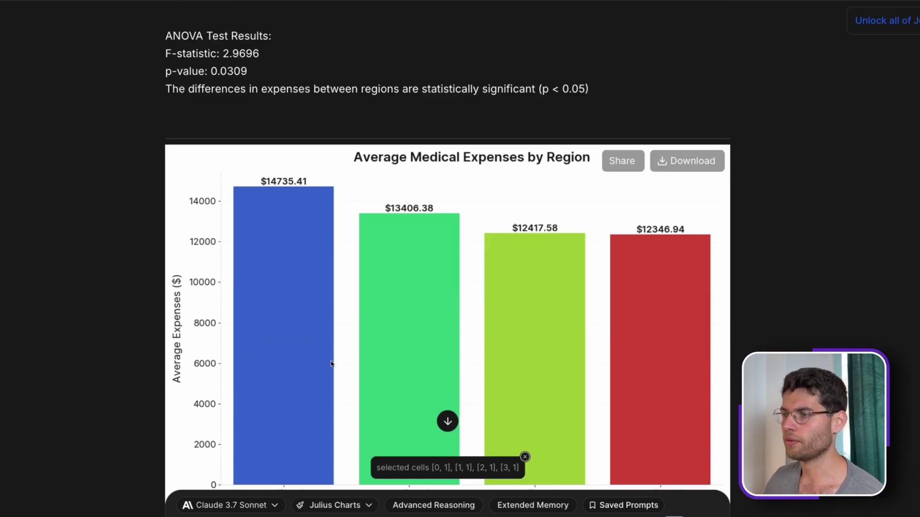
{"action": "scroll", "coordinate": [330, 374], "scroll_direction": "down", "scroll_amount": 2}
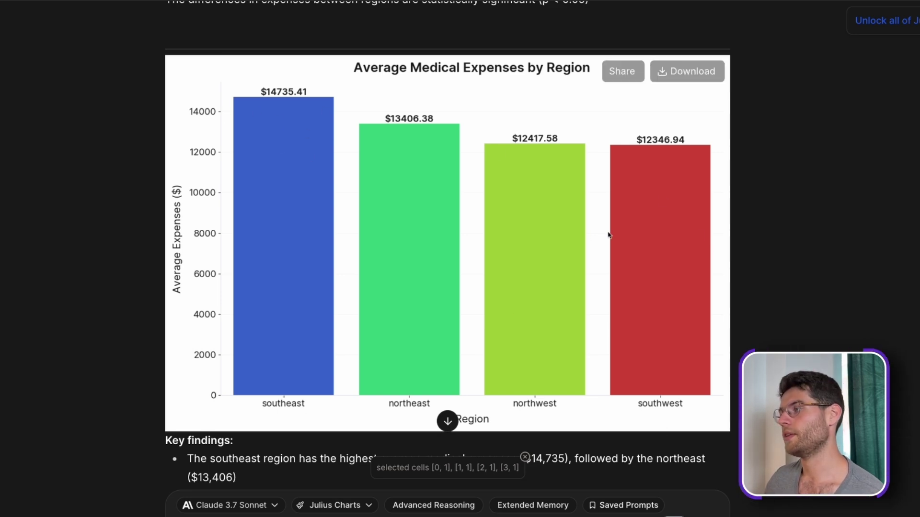
{"action": "scroll", "coordinate": [780, 285], "scroll_direction": "down", "scroll_amount": 5}
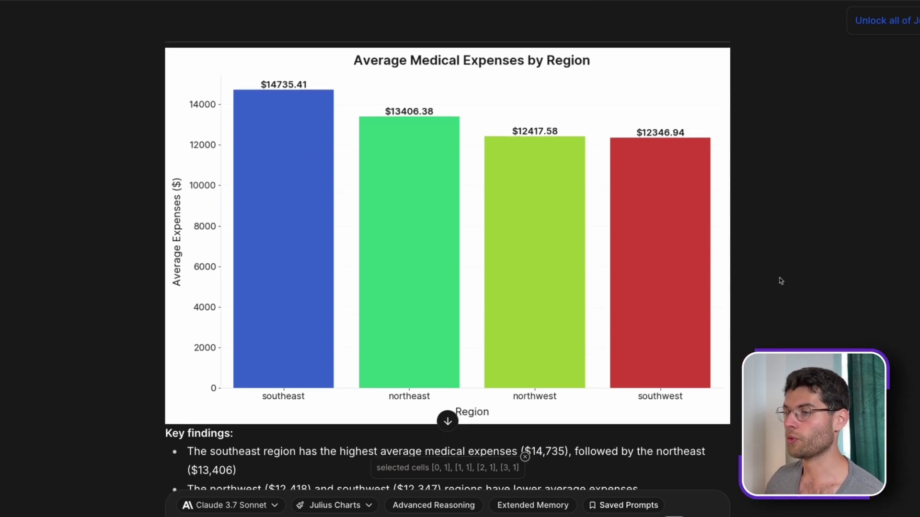
{"action": "scroll", "coordinate": [778, 287], "scroll_direction": "down", "scroll_amount": 3}
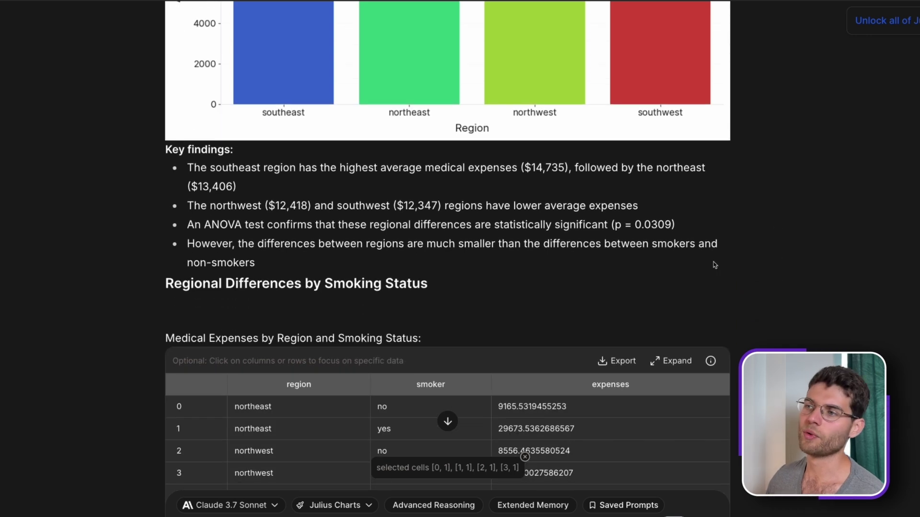
{"action": "scroll", "coordinate": [698, 254], "scroll_direction": "down", "scroll_amount": 2}
{"action": "scroll", "coordinate": [754, 278], "scroll_direction": "down", "scroll_amount": 8}
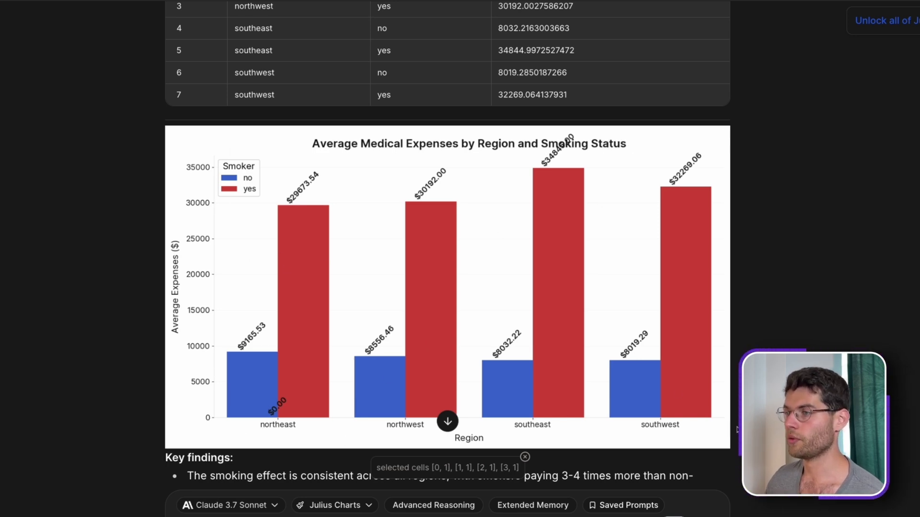
{"action": "scroll", "coordinate": [448, 240], "scroll_direction": "down", "scroll_amount": 4}
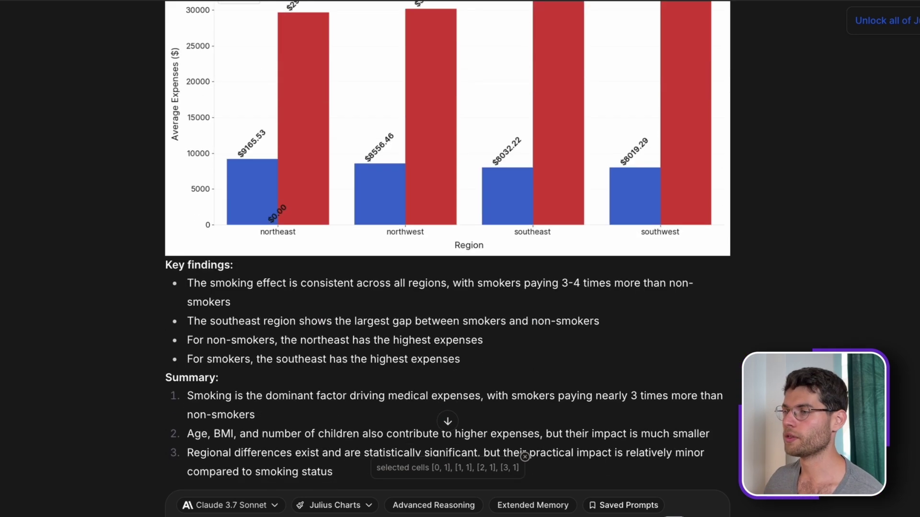
{"action": "scroll", "coordinate": [197, 301], "scroll_direction": "down", "scroll_amount": 2}
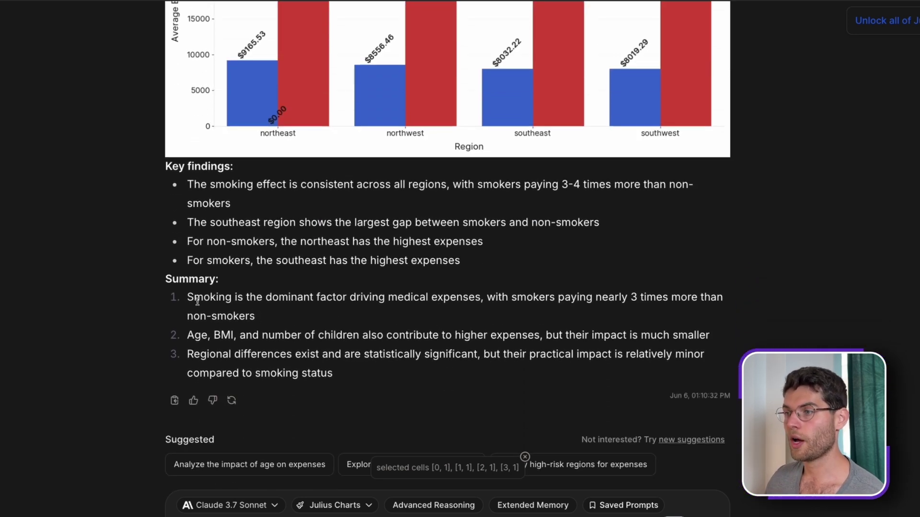
{"action": "mouse_move", "coordinate": [165, 280]}
{"action": "left_mouse_down"}
{"action": "mouse_move", "coordinate": [360, 374]}
{"action": "mouse_move", "coordinate": [261, 349]}
{"action": "mouse_move", "coordinate": [159, 280]}
{"action": "left_mouse_up"}
{"action": "left_click", "coordinate": [400, 348]}
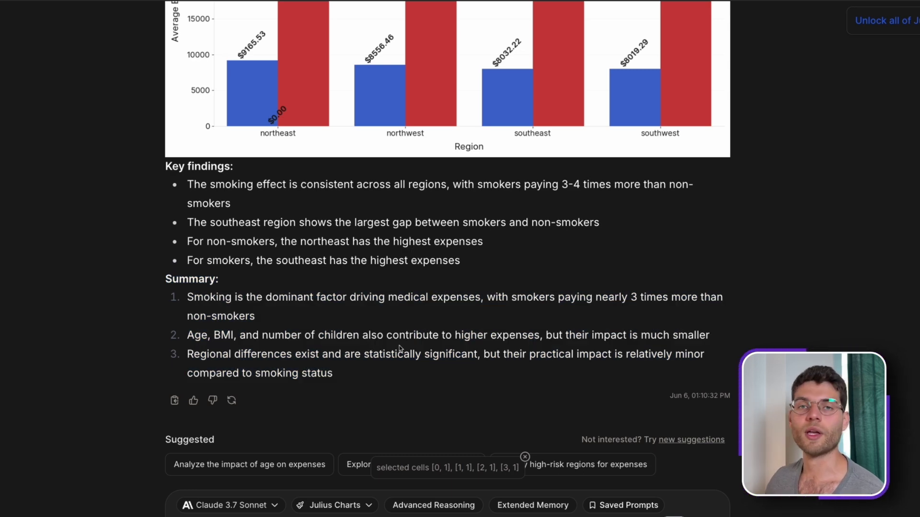
{"action": "left_click_drag", "start_coordinate": [370, 381], "coordinate": [172, 283]}
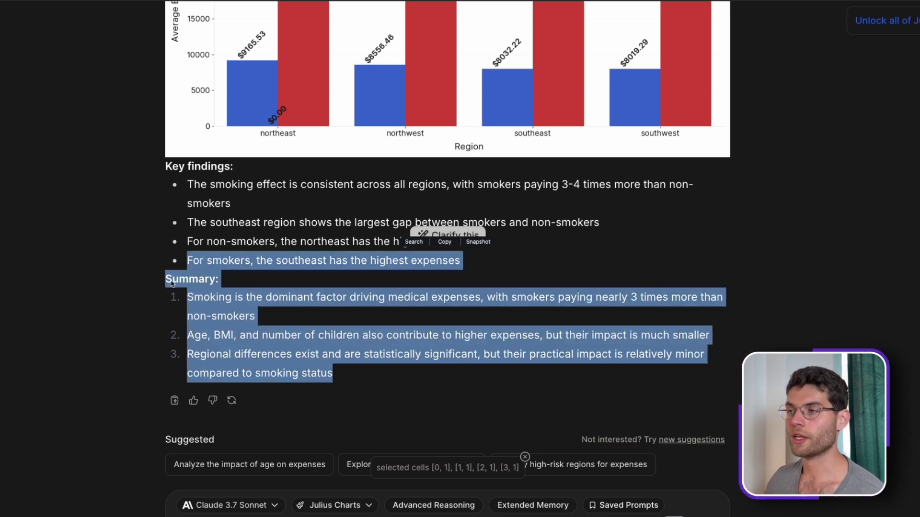
{"action": "left_click", "coordinate": [325, 133]}
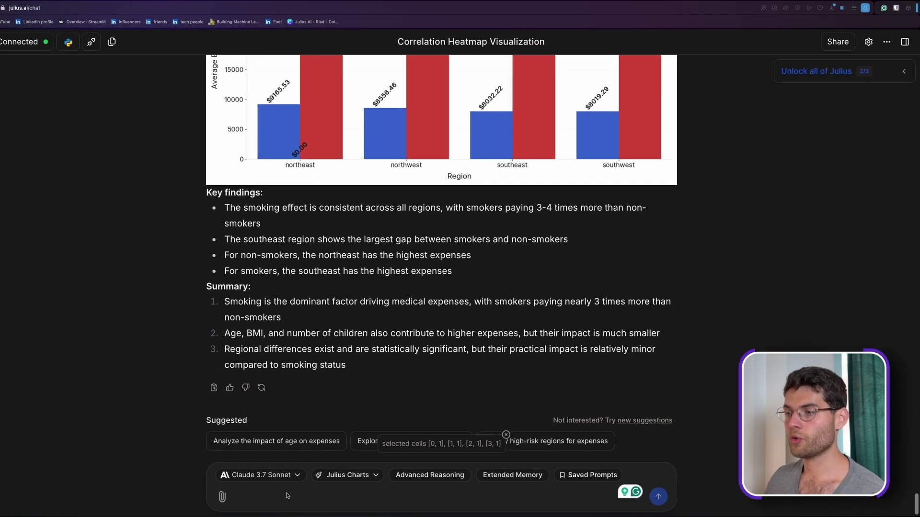
Step: Paste the Step 3 modeling prompt and highlight its regression, feature importance, RMSE/R² and prediction-form lines
{"action": "type", "text": "Step 3: Predictive Modeling -Train a regression model to predict expenses using the other variables. -Show feature importance or model coefficients. -Evaluate model using RMSE and R². -Create a simple form/UI to input a new person’s age, sex, BMI, smoker status, number of children, and region, then return a predicted expense."}
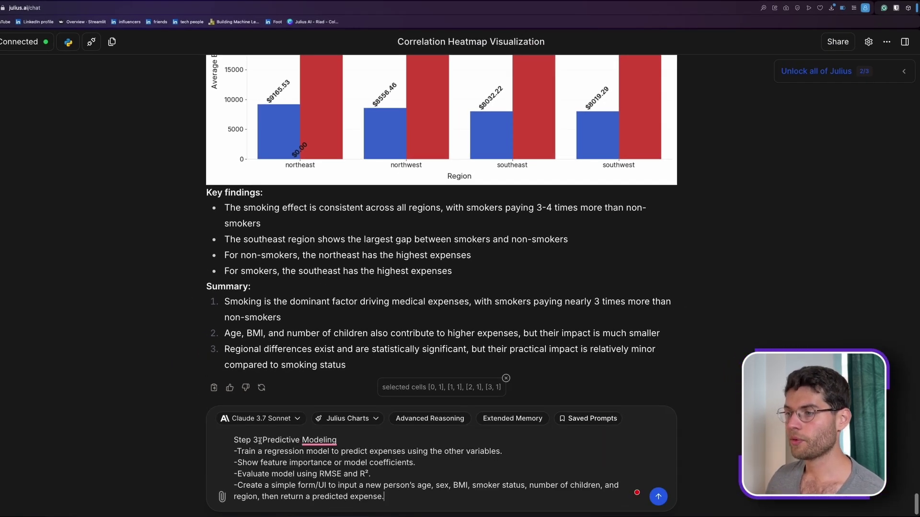
{"action": "left_click_drag", "start_coordinate": [262, 440], "coordinate": [337, 440]}
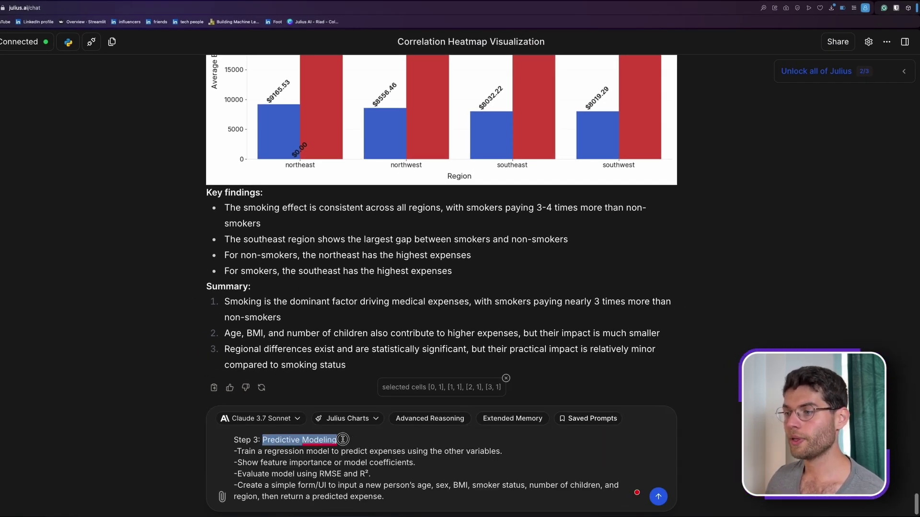
{"action": "left_click", "coordinate": [382, 476]}
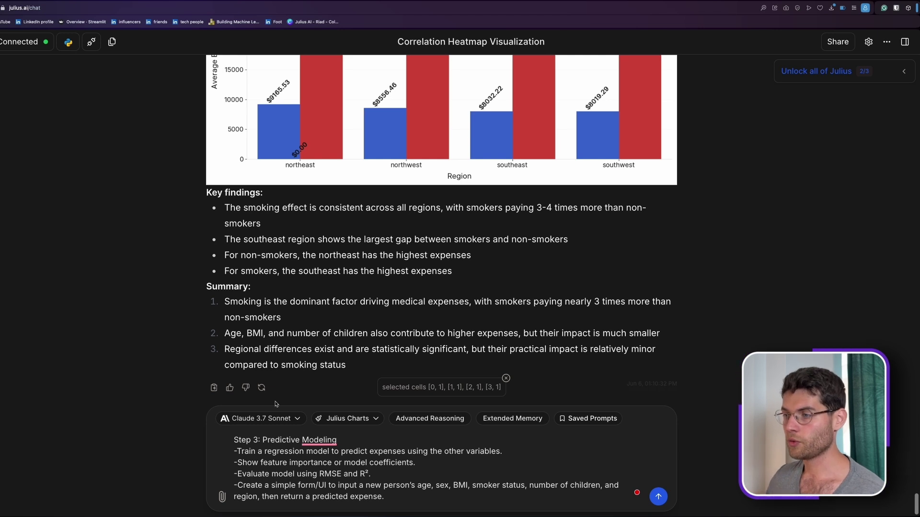
{"action": "left_click_drag", "start_coordinate": [261, 456], "coordinate": [442, 451]}
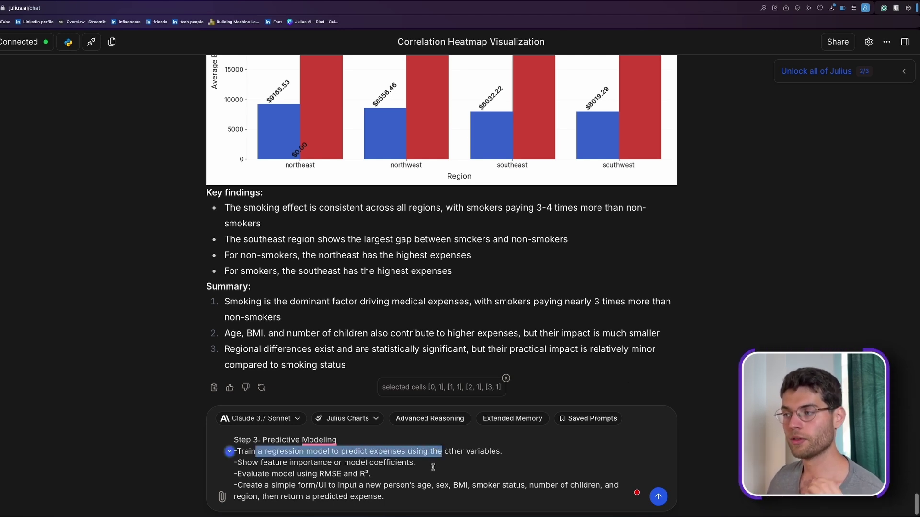
{"action": "left_click", "coordinate": [372, 474]}
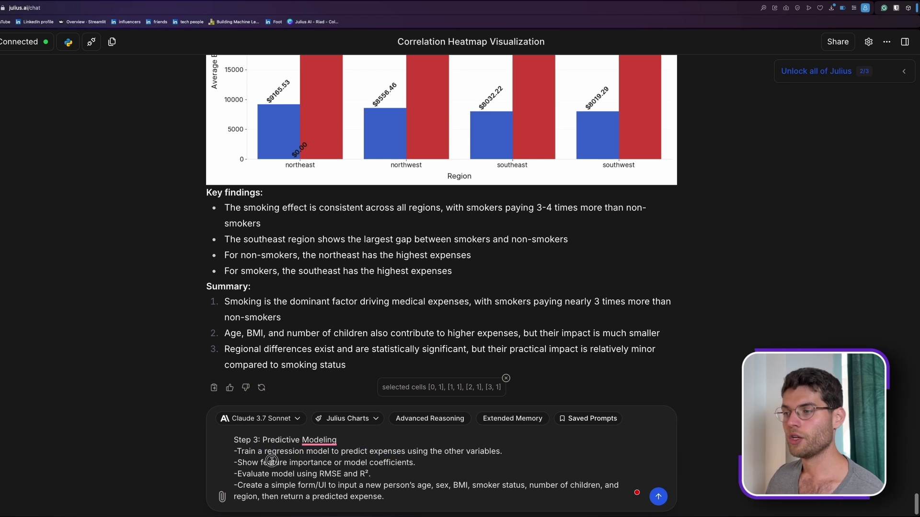
{"action": "left_click_drag", "start_coordinate": [272, 461], "coordinate": [415, 463]}
{"action": "key", "text": "Down"}
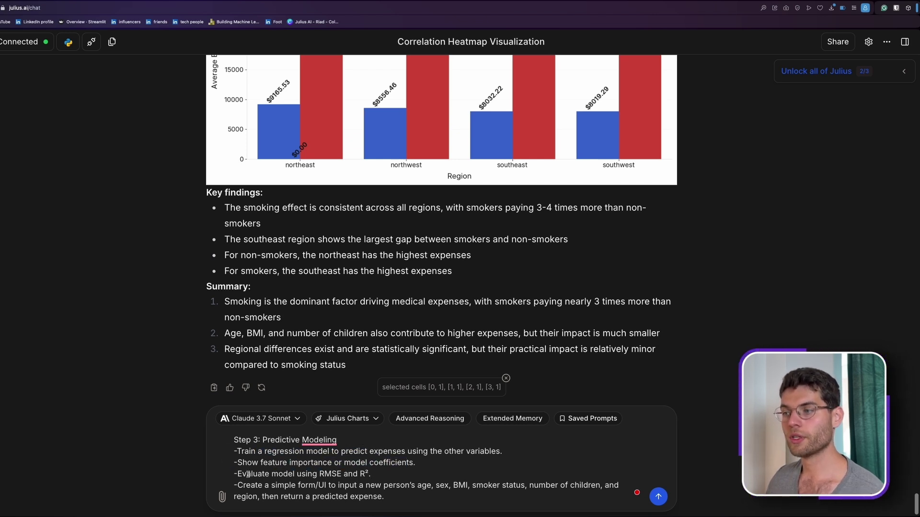
{"action": "left_click_drag", "start_coordinate": [248, 474], "coordinate": [371, 474]}
{"action": "key", "text": "Down"}
{"action": "key", "text": "Down"}
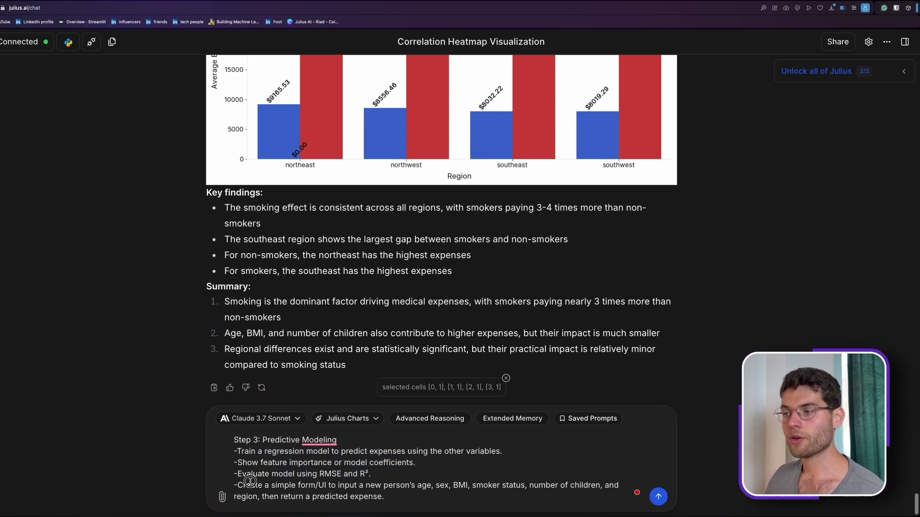
{"action": "left_click_drag", "start_coordinate": [250, 481], "coordinate": [399, 497]}
{"action": "left_click", "coordinate": [400, 497]}
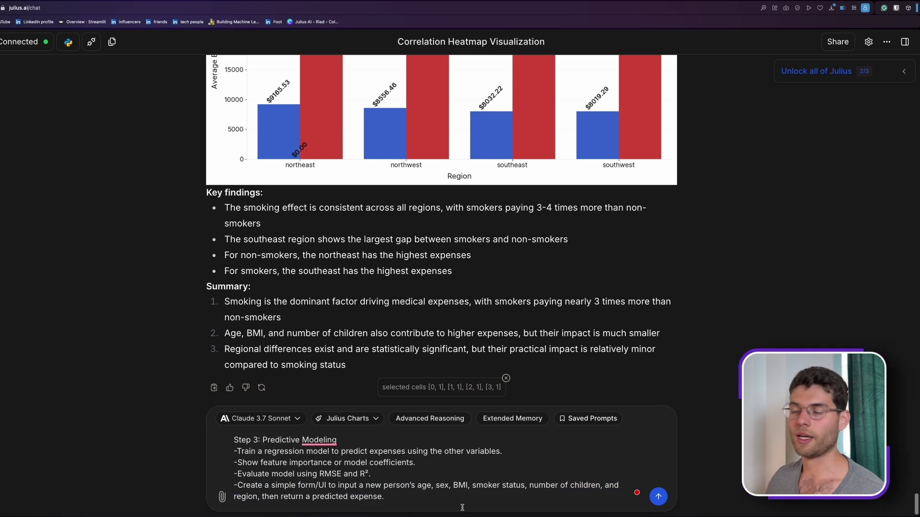
Step: Send the Step 3 prompt and highlight the Predictive Modeling Analysis heading and Model Comparison label
{"action": "left_click", "coordinate": [658, 498]}
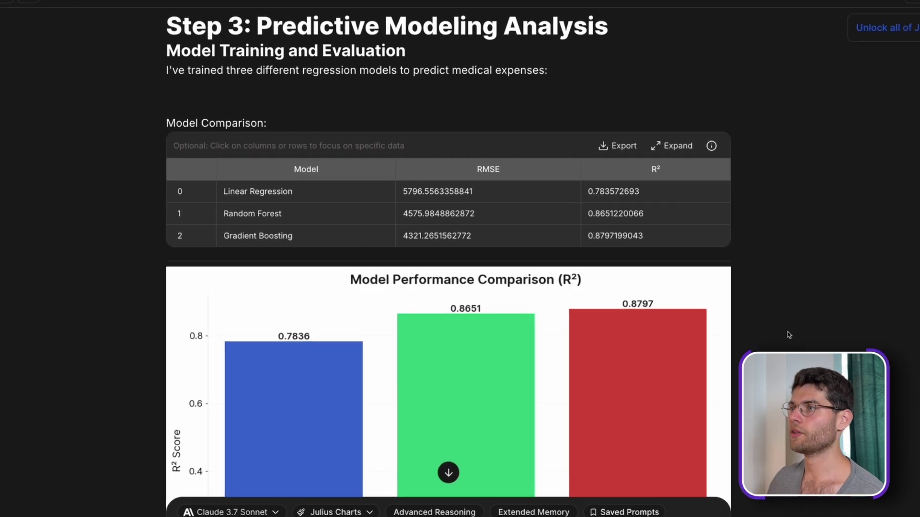
{"action": "left_click_drag", "start_coordinate": [263, 31], "coordinate": [633, 31]}
{"action": "left_click", "coordinate": [184, 123]}
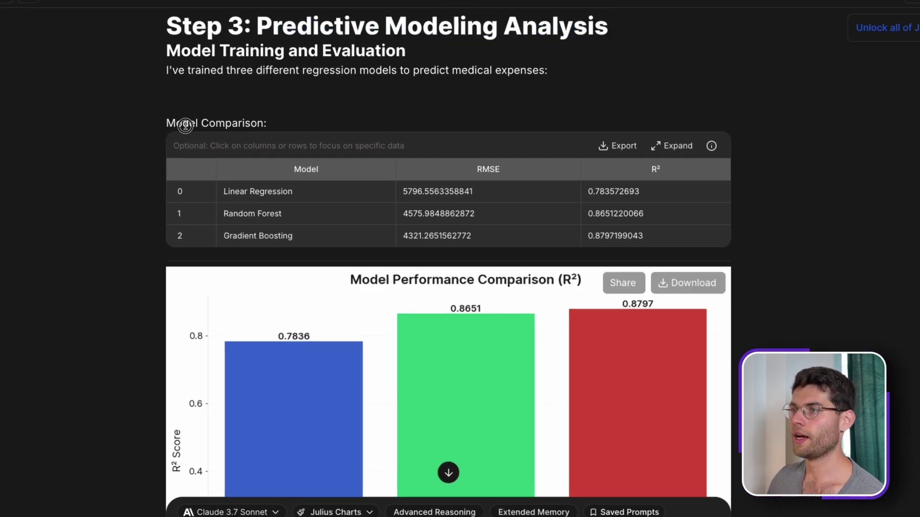
{"action": "left_click_drag", "start_coordinate": [169, 124], "coordinate": [270, 125]}
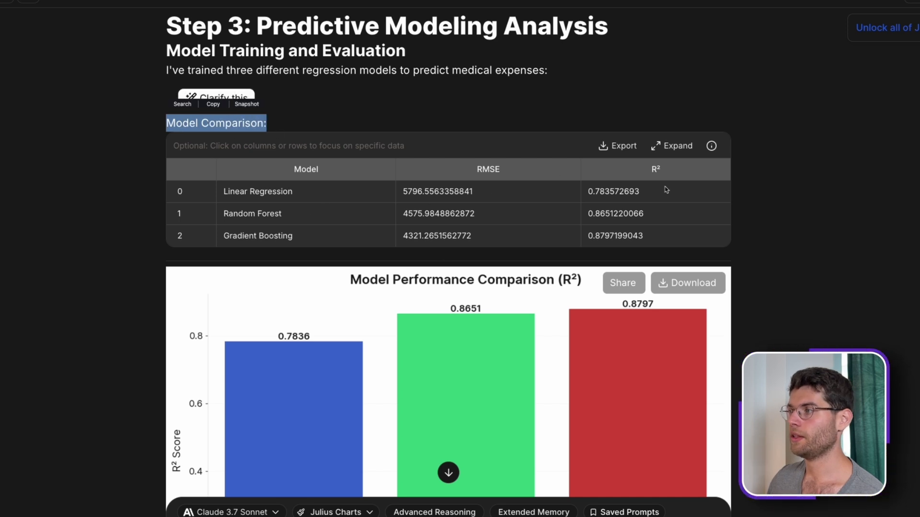
{"action": "left_click_drag", "start_coordinate": [223, 236], "coordinate": [284, 237]}
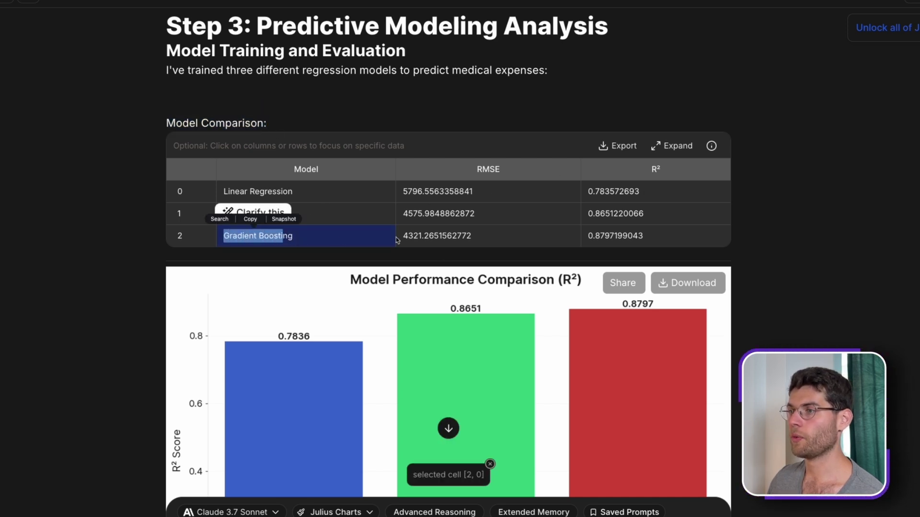
{"action": "left_click", "coordinate": [812, 223]}
Step: Mark the Linear Regression, Random Forest and Gradient Boosting cells and the Random Forest R² value
{"action": "left_click_drag", "start_coordinate": [224, 191], "coordinate": [293, 191]}
{"action": "left_click_drag", "start_coordinate": [228, 214], "coordinate": [283, 214]}
{"action": "left_click", "coordinate": [269, 232]}
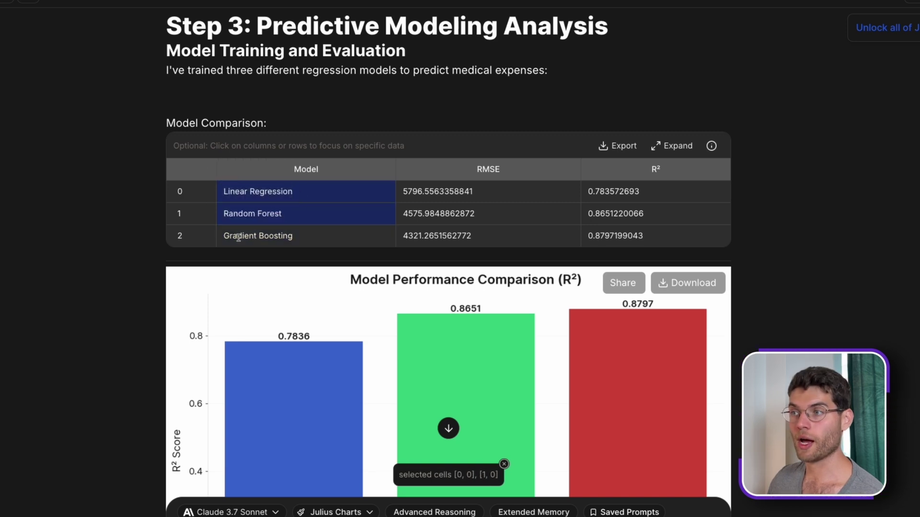
{"action": "left_click_drag", "start_coordinate": [225, 236], "coordinate": [293, 237]}
{"action": "left_click_drag", "start_coordinate": [588, 236], "coordinate": [643, 236]}
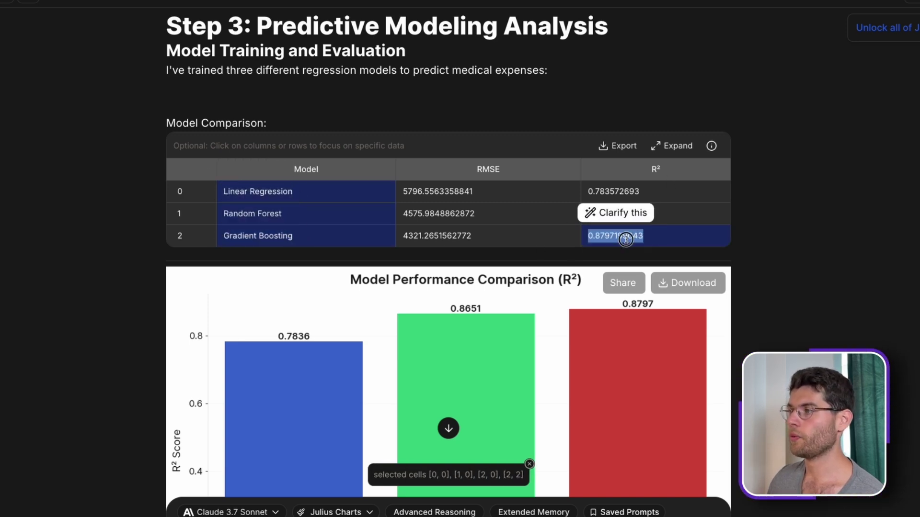
{"action": "left_click", "coordinate": [601, 213]}
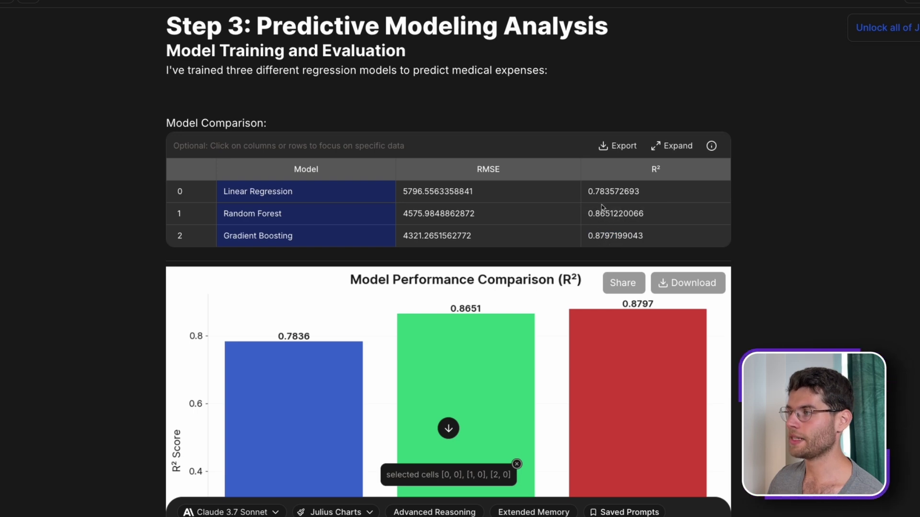
{"action": "left_click_drag", "start_coordinate": [588, 213], "coordinate": [642, 214]}
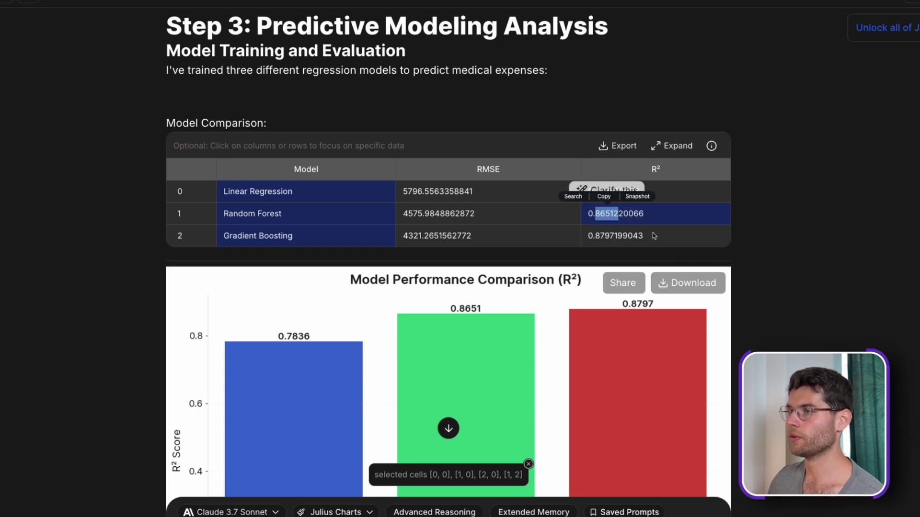
Step: Mark smoker_yes, bmi and age in the Feature Importance table as focus cells, leaving the importance value unmarked
{"action": "scroll", "coordinate": [750, 276], "scroll_direction": "down", "scroll_amount": 4}
{"action": "scroll", "coordinate": [543, 242], "scroll_direction": "down", "scroll_amount": 4}
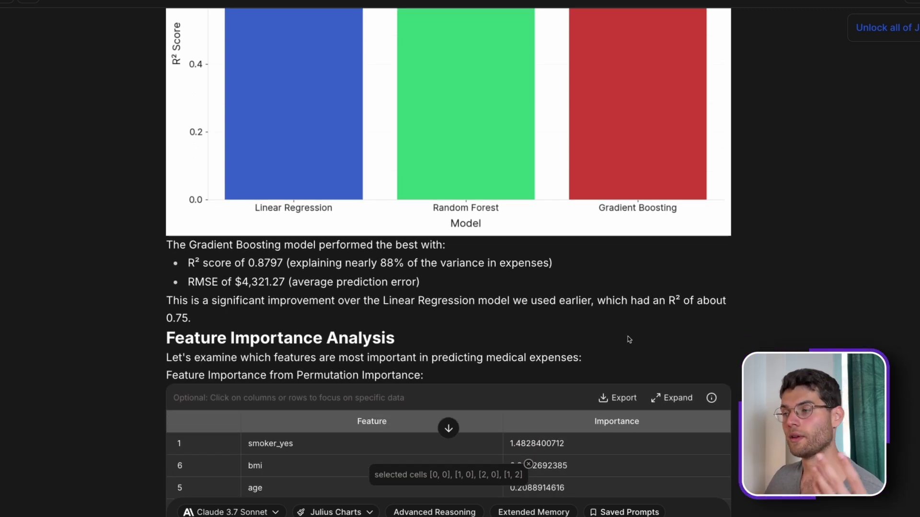
{"action": "scroll", "coordinate": [628, 336], "scroll_direction": "down", "scroll_amount": 2}
{"action": "scroll", "coordinate": [653, 359], "scroll_direction": "down", "scroll_amount": 1}
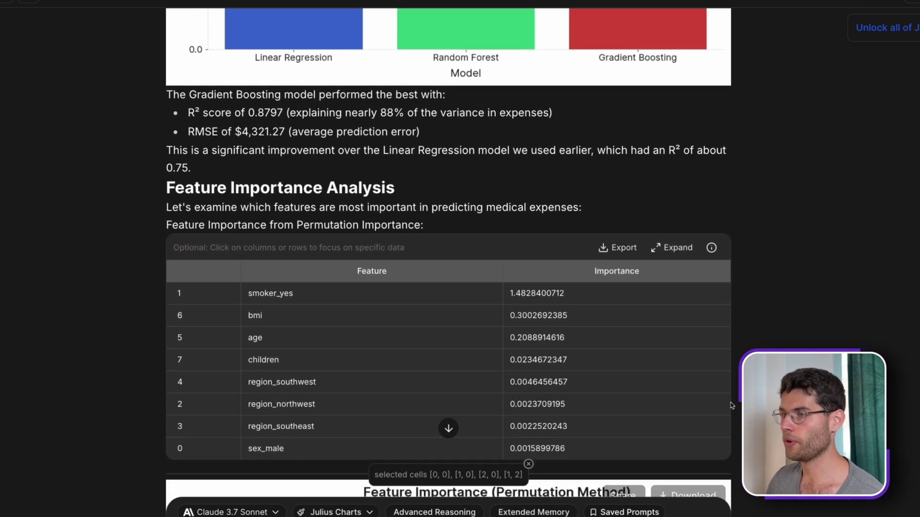
{"action": "scroll", "coordinate": [492, 230], "scroll_direction": "down", "scroll_amount": 2}
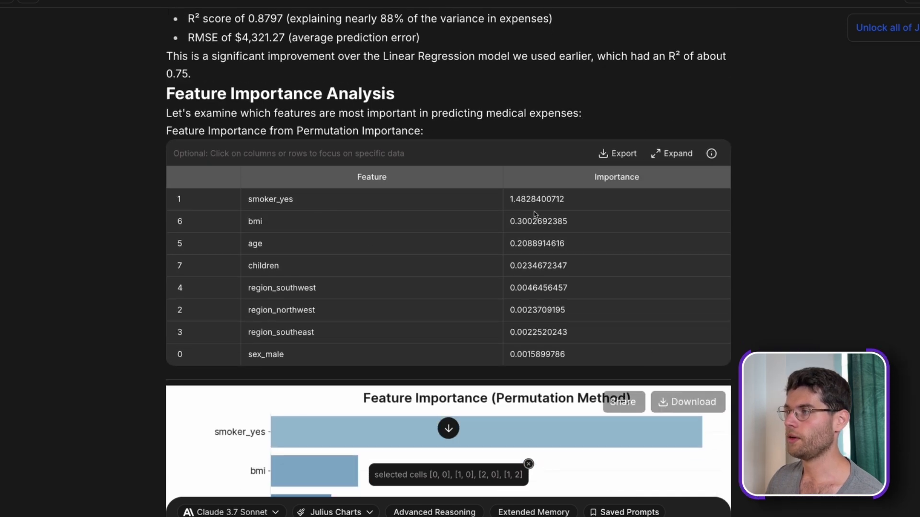
{"action": "double_click", "coordinate": [565, 202]}
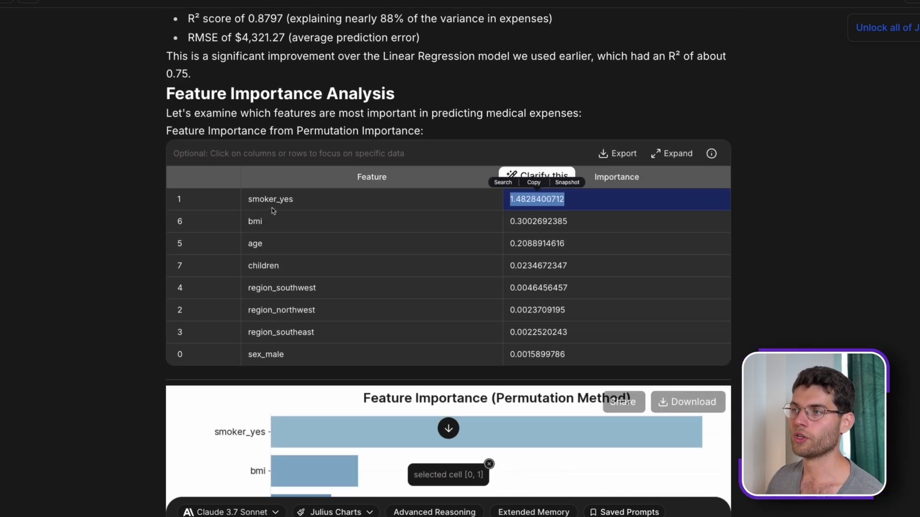
{"action": "double_click", "coordinate": [248, 200]}
{"action": "double_click", "coordinate": [255, 221]}
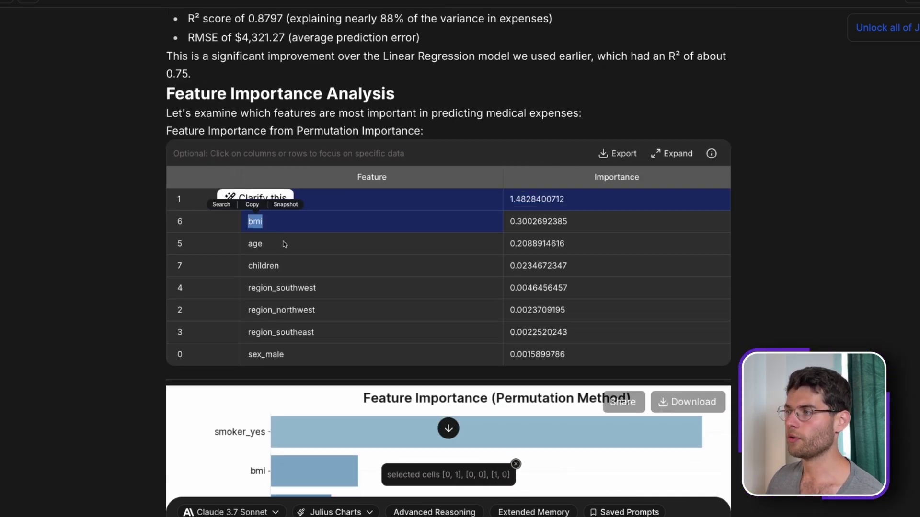
{"action": "double_click", "coordinate": [255, 243]}
{"action": "left_click", "coordinate": [617, 207]}
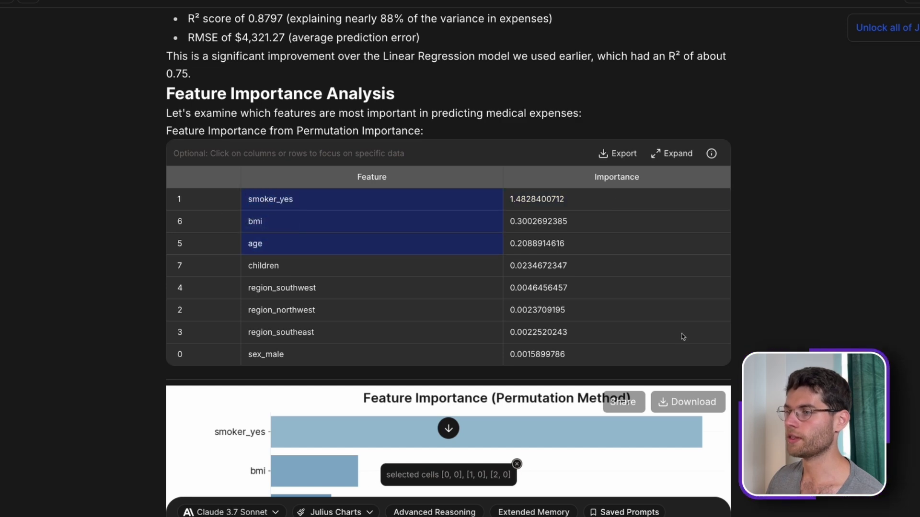
{"action": "scroll", "coordinate": [675, 337], "scroll_direction": "down", "scroll_amount": 4}
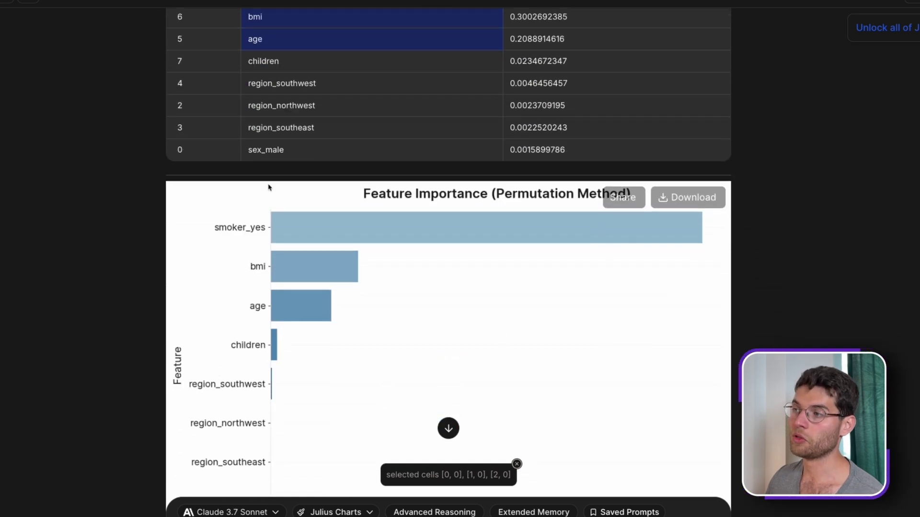
{"action": "scroll", "coordinate": [588, 336], "scroll_direction": "down", "scroll_amount": 6}
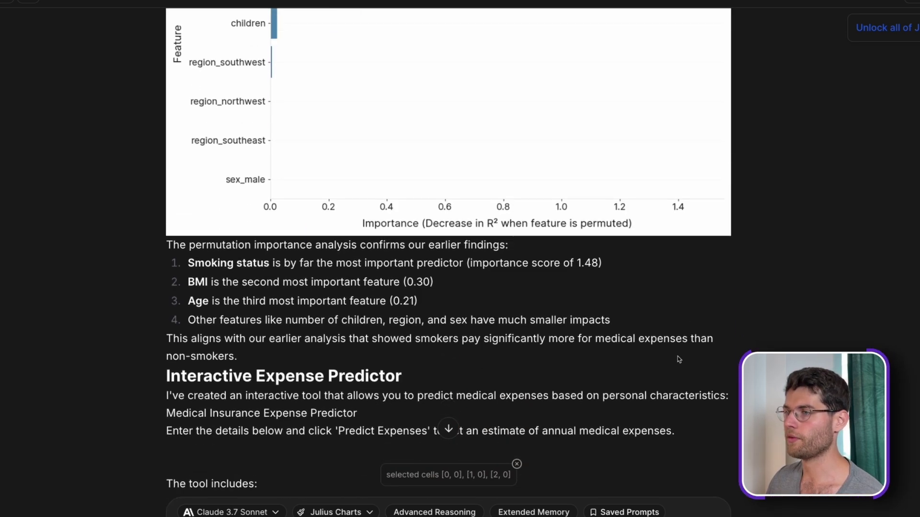
{"action": "scroll", "coordinate": [229, 325], "scroll_direction": "down", "scroll_amount": 2}
{"action": "left_click_drag", "start_coordinate": [166, 271], "coordinate": [396, 271]}
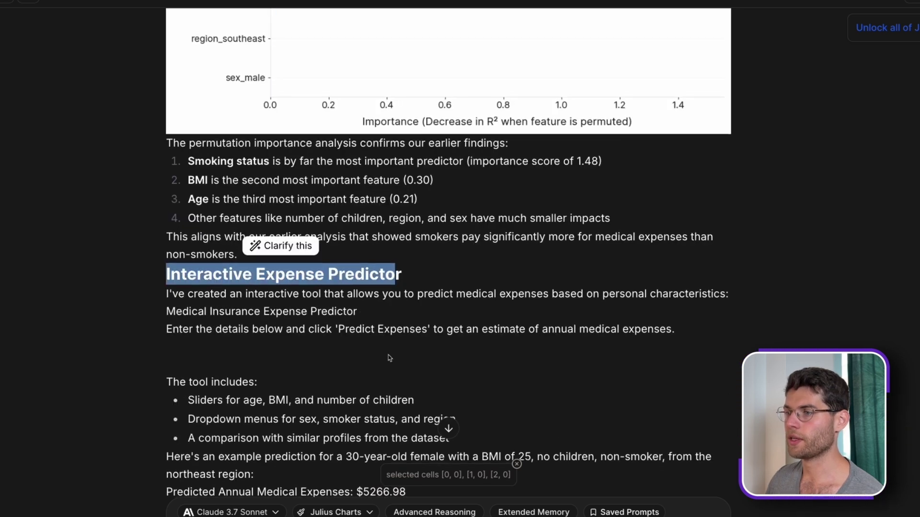
{"action": "scroll", "coordinate": [396, 354], "scroll_direction": "down", "scroll_amount": 1}
{"action": "scroll", "coordinate": [397, 355], "scroll_direction": "down", "scroll_amount": 3}
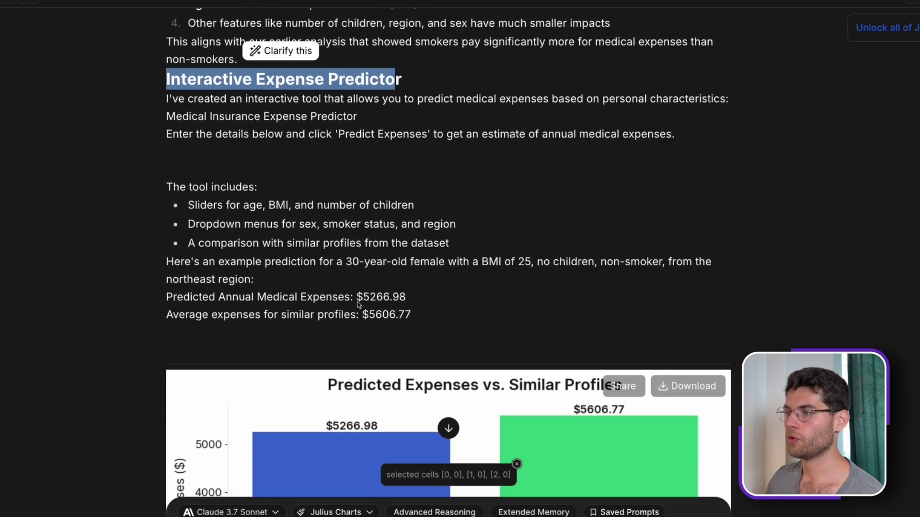
{"action": "scroll", "coordinate": [367, 306], "scroll_direction": "down", "scroll_amount": 6}
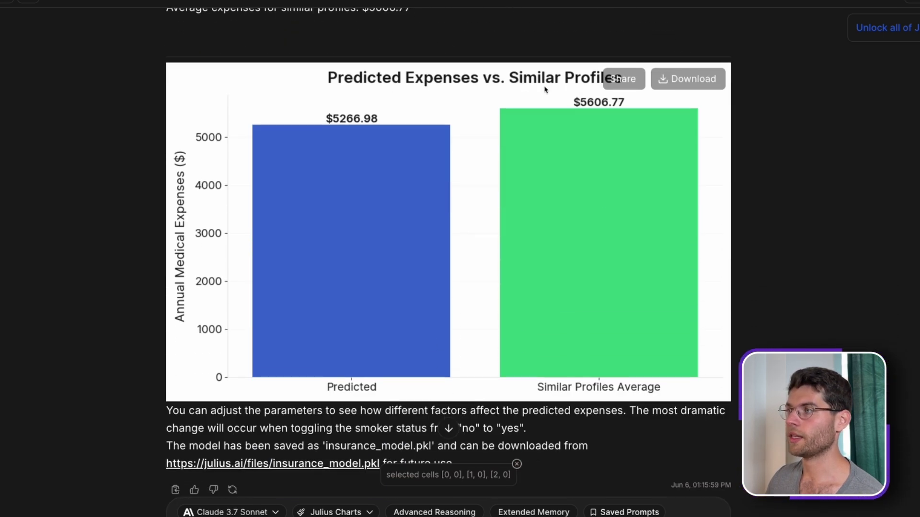
{"action": "scroll", "coordinate": [634, 393], "scroll_direction": "down", "scroll_amount": 2}
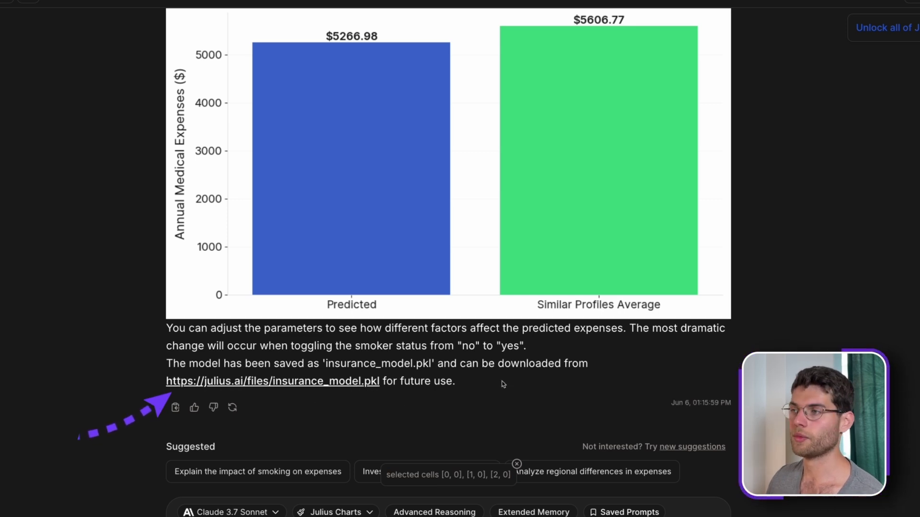
Step: Download insurance_model.pkl in a new tab and confirm My Files lists it at 190.27 KB
{"action": "right_click", "coordinate": [331, 381]}
{"action": "left_click", "coordinate": [392, 110]}
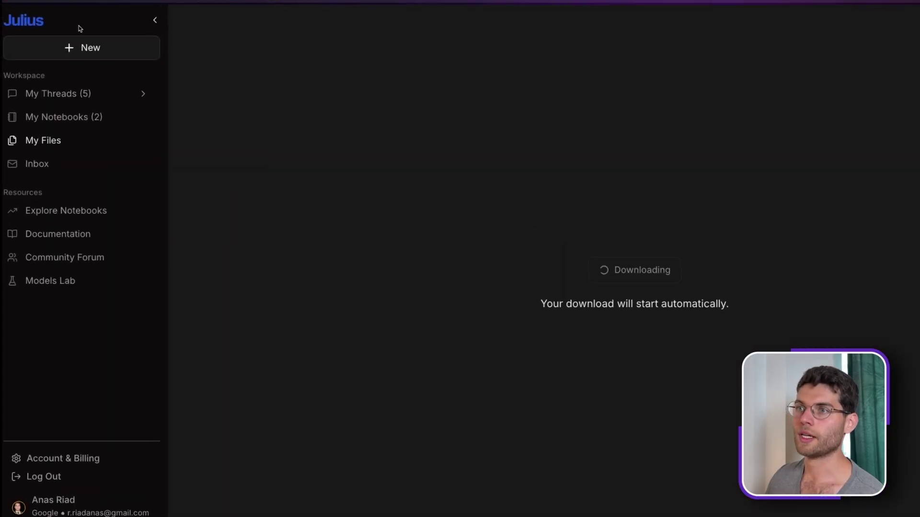
{"action": "left_click", "coordinate": [60, 141]}
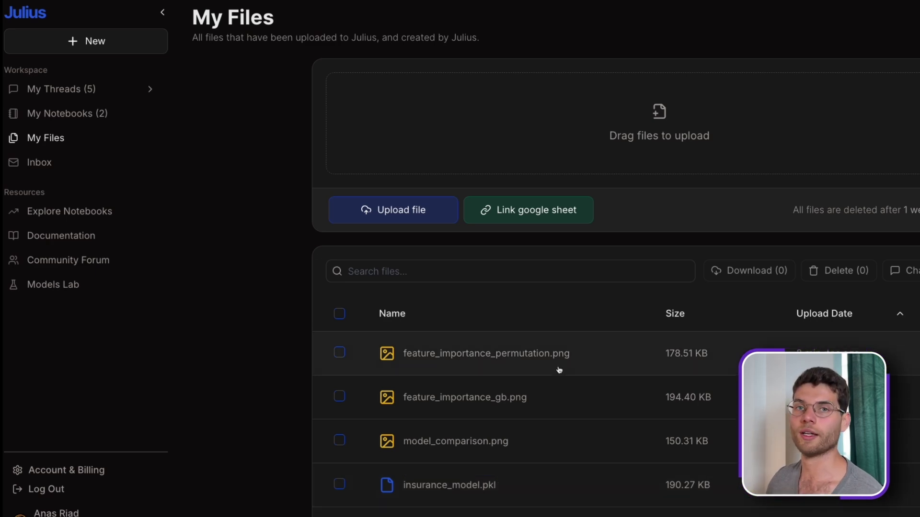
{"action": "scroll", "coordinate": [470, 370], "scroll_direction": "down", "scroll_amount": 20}
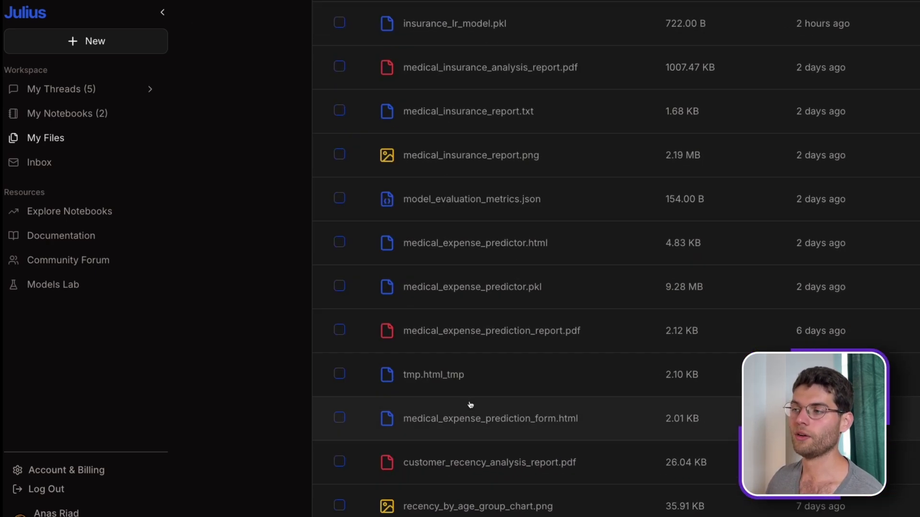
{"action": "scroll", "coordinate": [470, 405], "scroll_direction": "up", "scroll_amount": 20}
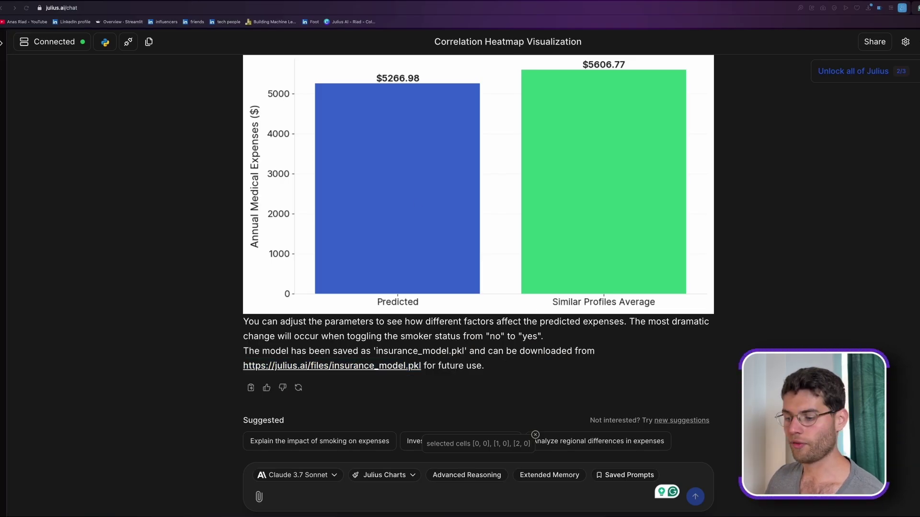
Step: Paste and send the Step 4 Report Output prompt asking for findings, 2–3 insights and labeled charts
{"action": "left_click", "coordinate": [316, 497]}
{"action": "key", "text": "super+v"}
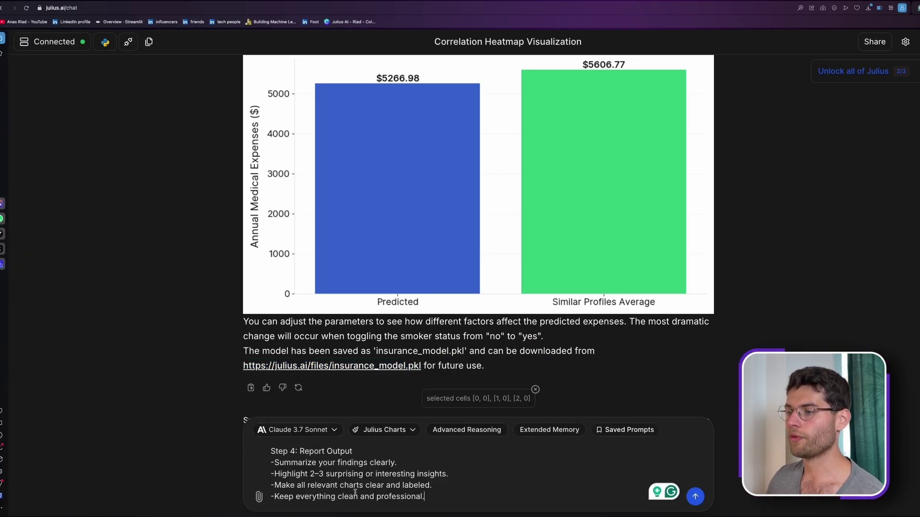
{"action": "left_click", "coordinate": [453, 463]}
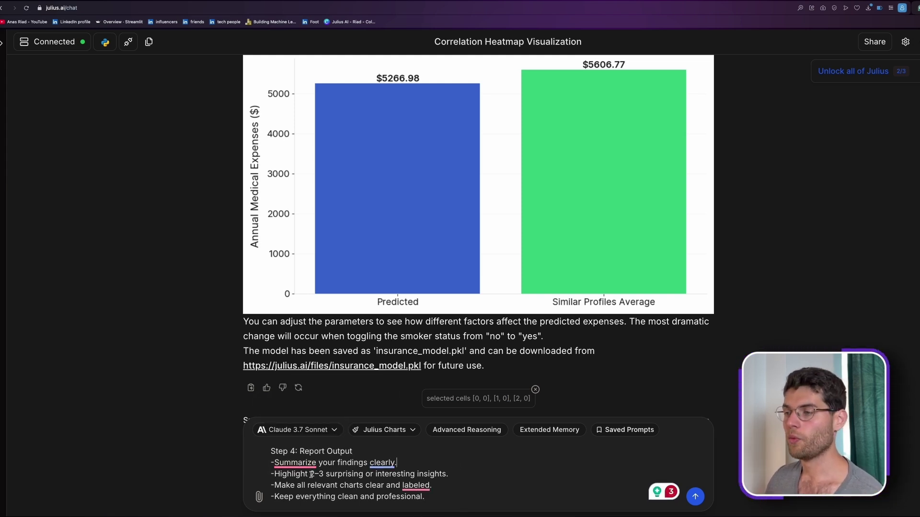
{"action": "left_click_drag", "start_coordinate": [310, 474], "coordinate": [480, 484]}
{"action": "left_click", "coordinate": [519, 488]}
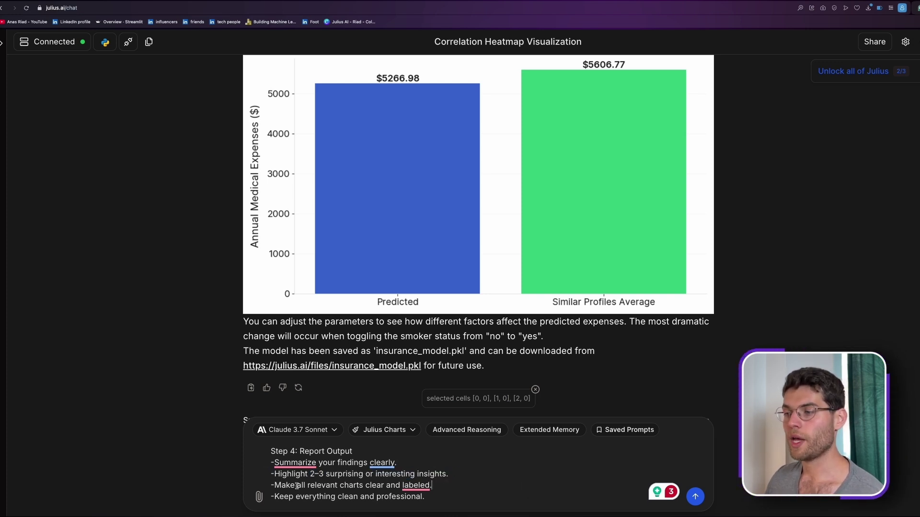
{"action": "left_click_drag", "start_coordinate": [297, 486], "coordinate": [381, 486]}
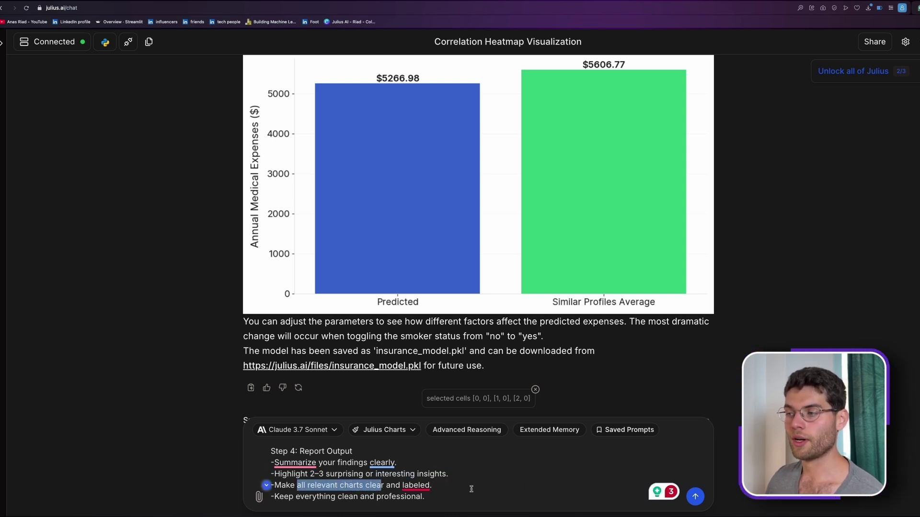
{"action": "left_click", "coordinate": [296, 495]}
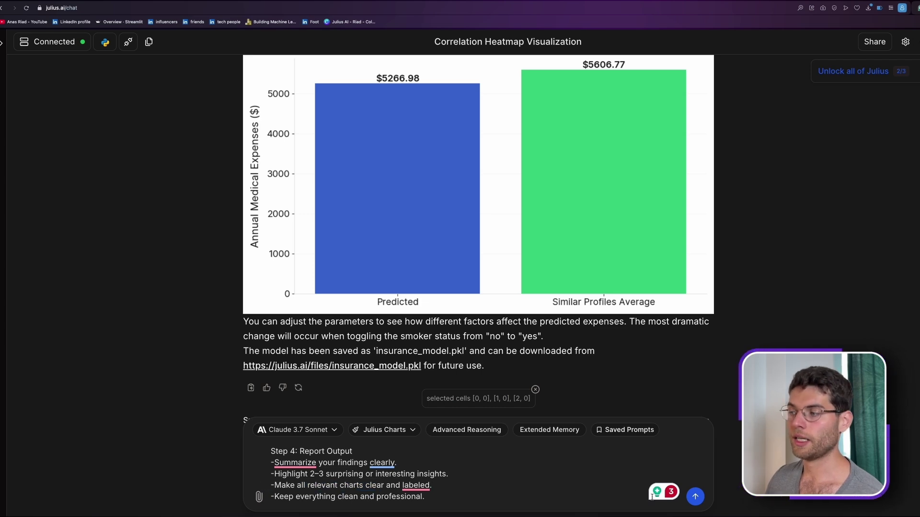
{"action": "left_click", "coordinate": [695, 498]}
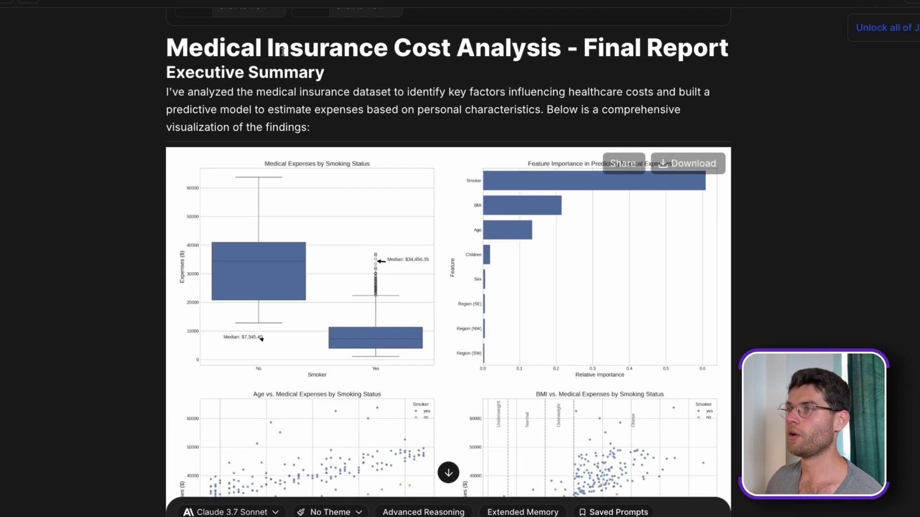
Step: Read the Medical Insurance Cost Analysis report title and Executive Summary
{"action": "left_click_drag", "start_coordinate": [560, 50], "coordinate": [477, 54]}
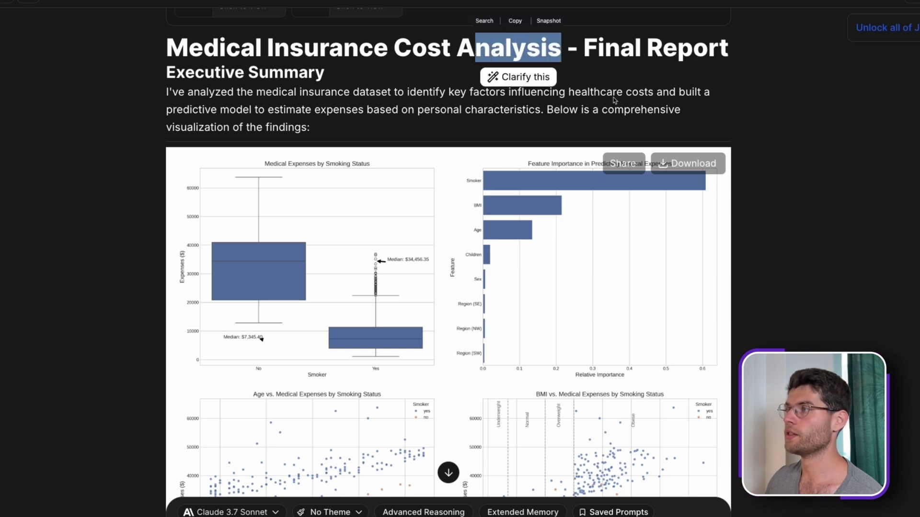
{"action": "left_click", "coordinate": [636, 86]}
{"action": "left_click_drag", "start_coordinate": [169, 73], "coordinate": [353, 76]}
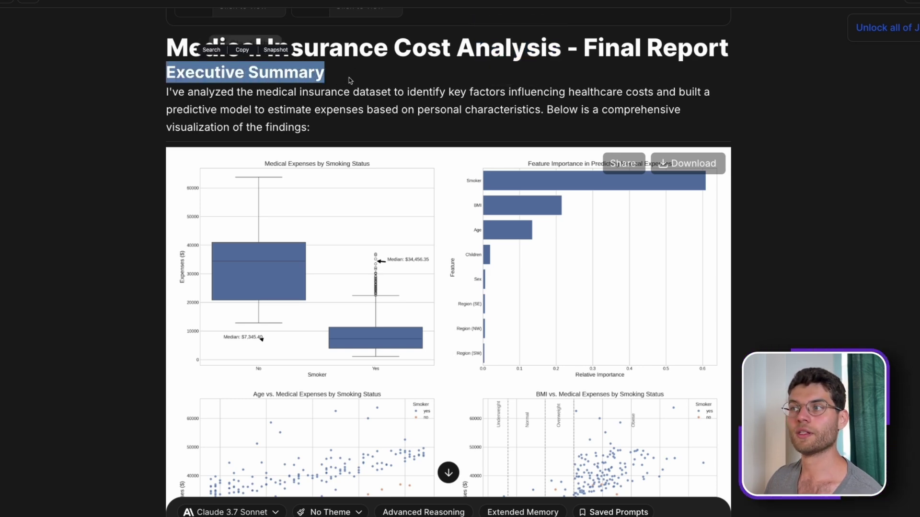
{"action": "left_click", "coordinate": [426, 127]}
Step: Review the report's charts and key findings, including the BMI relationship finding
{"action": "scroll", "coordinate": [352, 169], "scroll_direction": "down", "scroll_amount": 3}
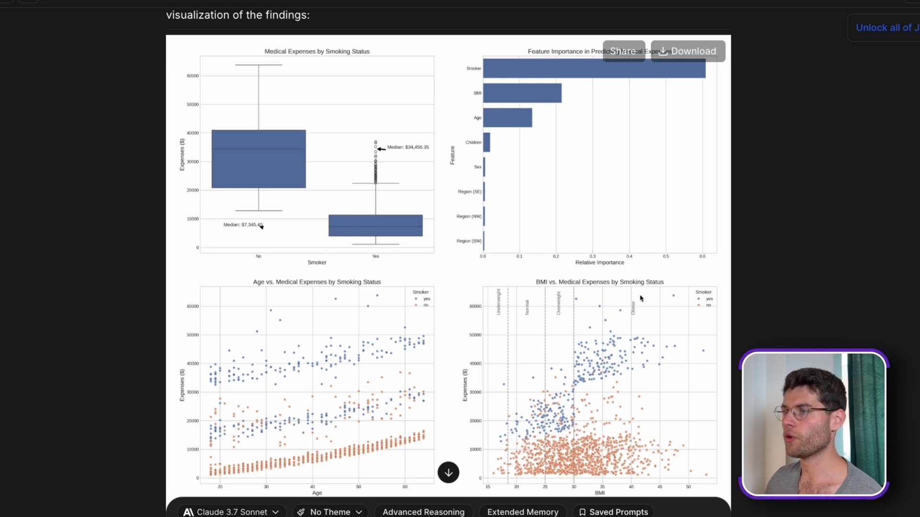
{"action": "scroll", "coordinate": [578, 260], "scroll_direction": "down", "scroll_amount": 3}
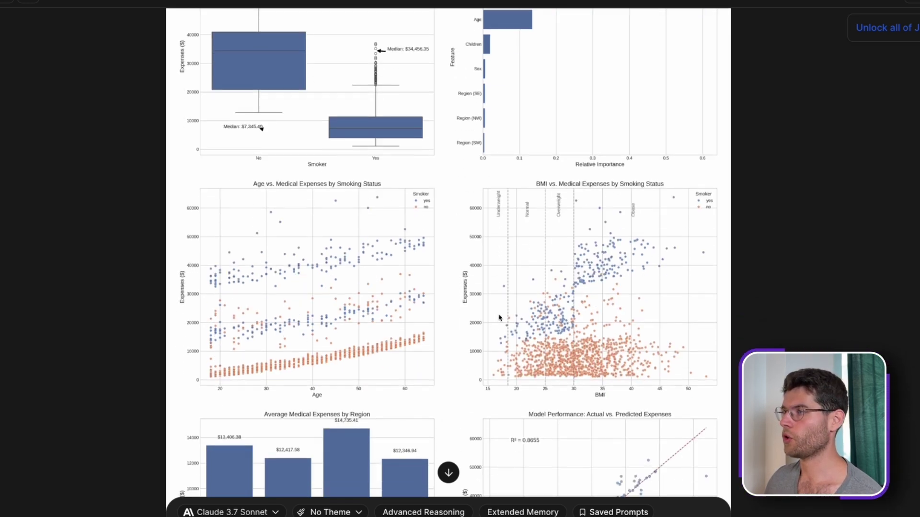
{"action": "scroll", "coordinate": [527, 263], "scroll_direction": "down", "scroll_amount": 1}
{"action": "scroll", "coordinate": [487, 290], "scroll_direction": "down", "scroll_amount": 4}
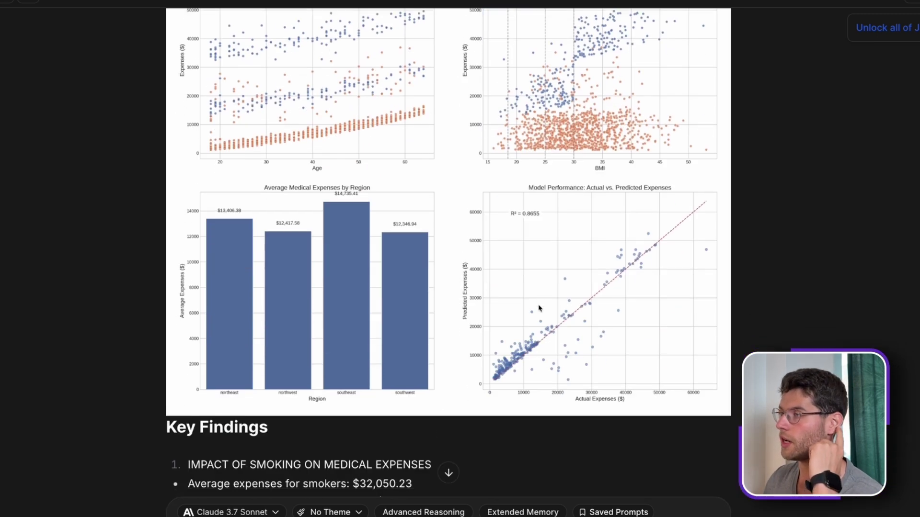
{"action": "scroll", "coordinate": [537, 308], "scroll_direction": "down", "scroll_amount": 4}
{"action": "left_click_drag", "start_coordinate": [189, 264], "coordinate": [422, 331]}
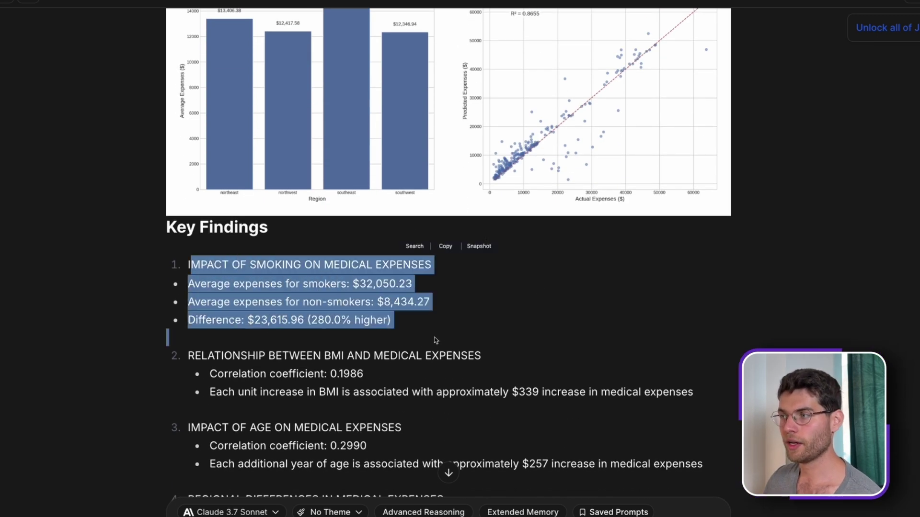
{"action": "left_click", "coordinate": [443, 328]}
{"action": "scroll", "coordinate": [294, 209], "scroll_direction": "down", "scroll_amount": 5}
{"action": "left_click_drag", "start_coordinate": [217, 131], "coordinate": [453, 138]}
{"action": "left_click", "coordinate": [469, 201]}
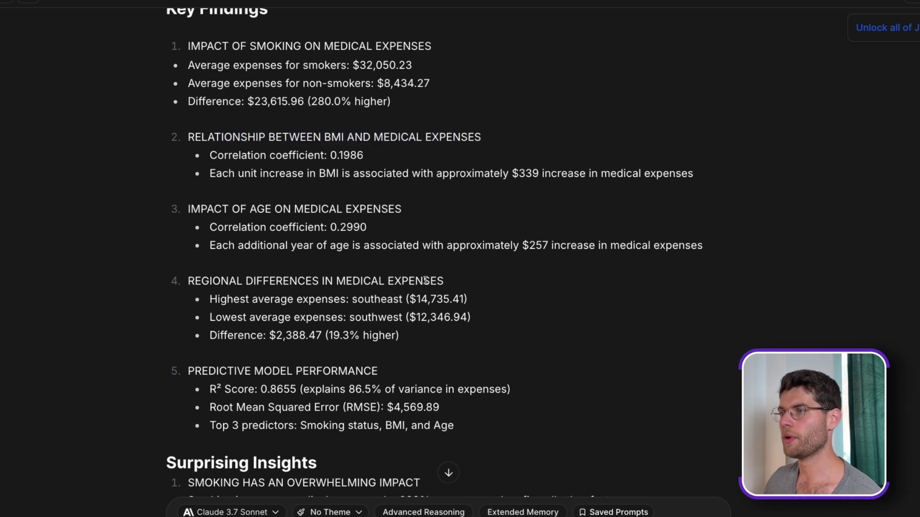
Step: Read the smoking impact, BMI influence and regional variation insights and the recommendations
{"action": "scroll", "coordinate": [434, 322], "scroll_direction": "down", "scroll_amount": 9}
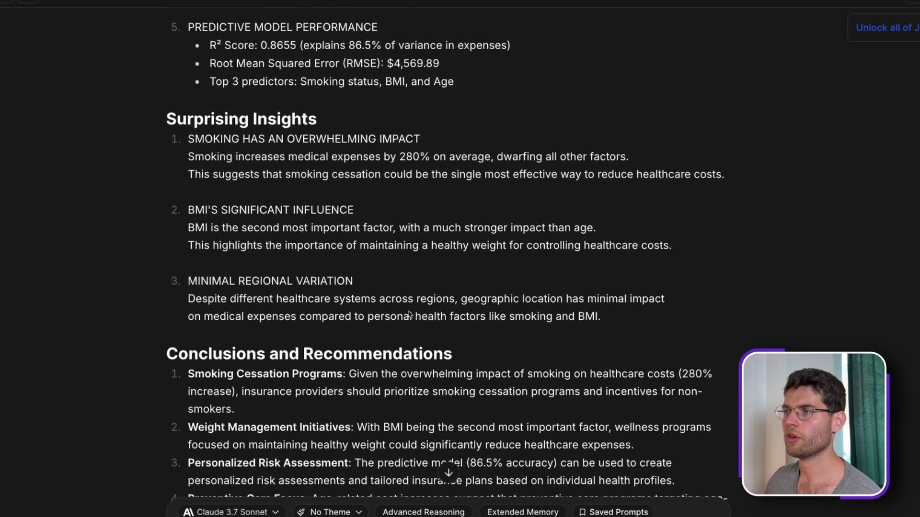
{"action": "left_click_drag", "start_coordinate": [186, 77], "coordinate": [421, 77]}
{"action": "left_click", "coordinate": [324, 102]}
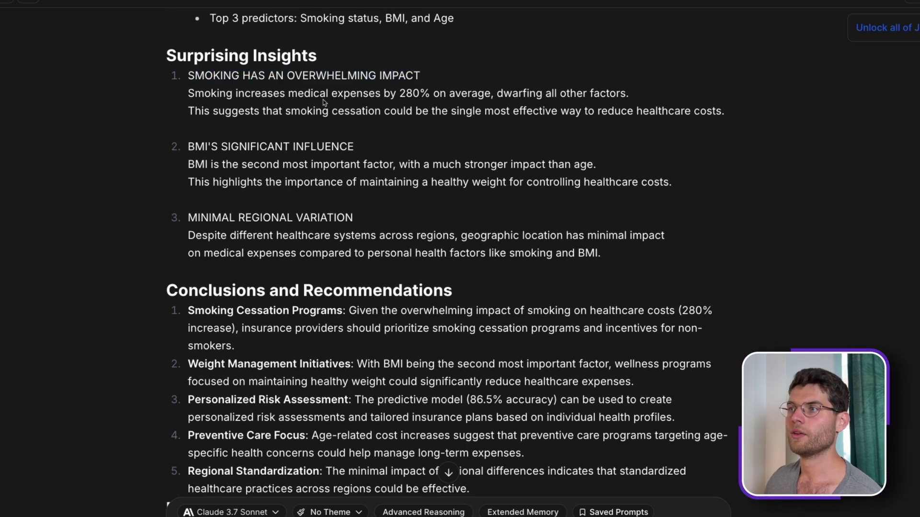
{"action": "left_click_drag", "start_coordinate": [198, 76], "coordinate": [448, 79]}
{"action": "left_click", "coordinate": [487, 231]}
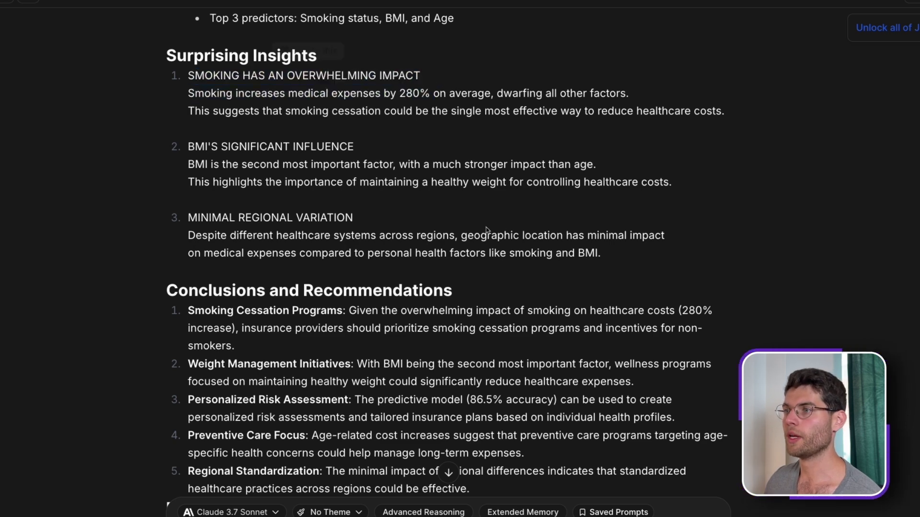
{"action": "left_click_drag", "start_coordinate": [211, 148], "coordinate": [335, 148]}
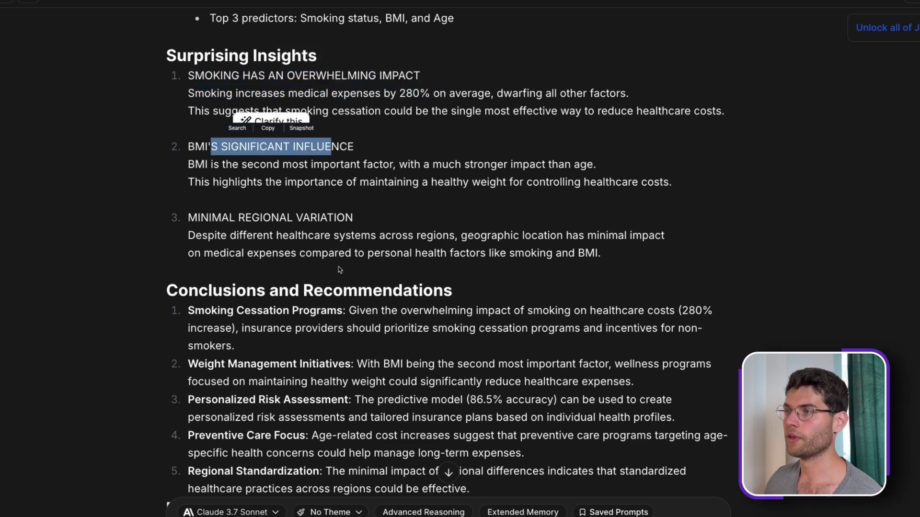
{"action": "left_click", "coordinate": [339, 268]}
{"action": "left_click_drag", "start_coordinate": [338, 267], "coordinate": [601, 254]}
{"action": "left_click", "coordinate": [368, 353]}
{"action": "scroll", "coordinate": [367, 352], "scroll_direction": "down", "scroll_amount": 2}
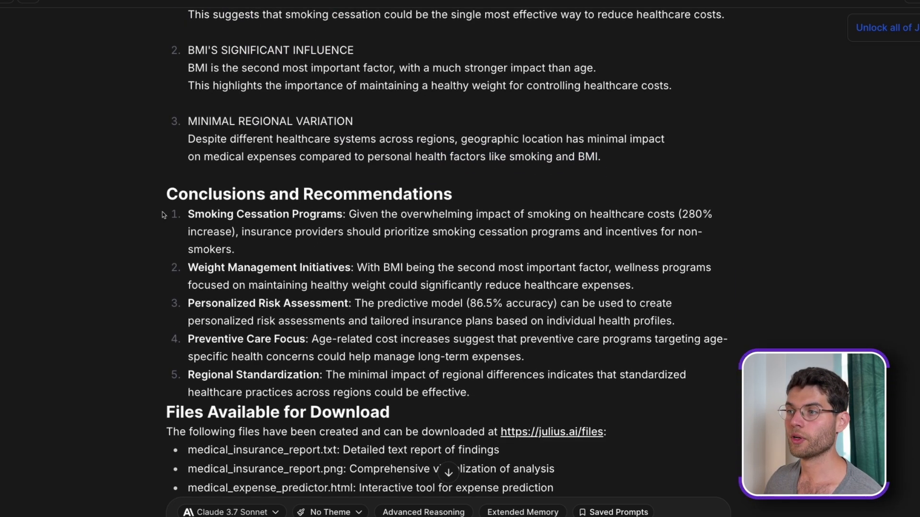
Step: Review the Files Available for Download: report text, images, predictor and metrics files
{"action": "scroll", "coordinate": [368, 352], "scroll_direction": "down", "scroll_amount": 4}
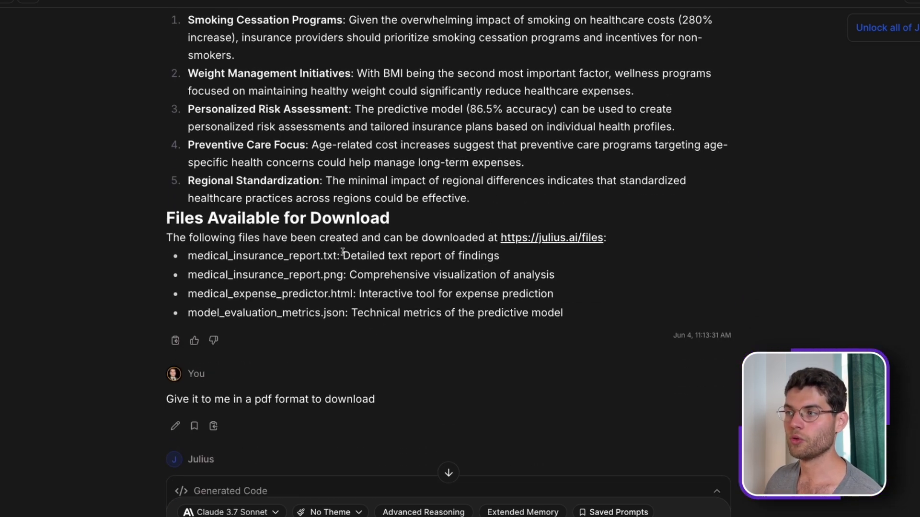
{"action": "left_click_drag", "start_coordinate": [342, 251], "coordinate": [246, 294]}
{"action": "left_click_drag", "start_coordinate": [351, 313], "coordinate": [231, 311]}
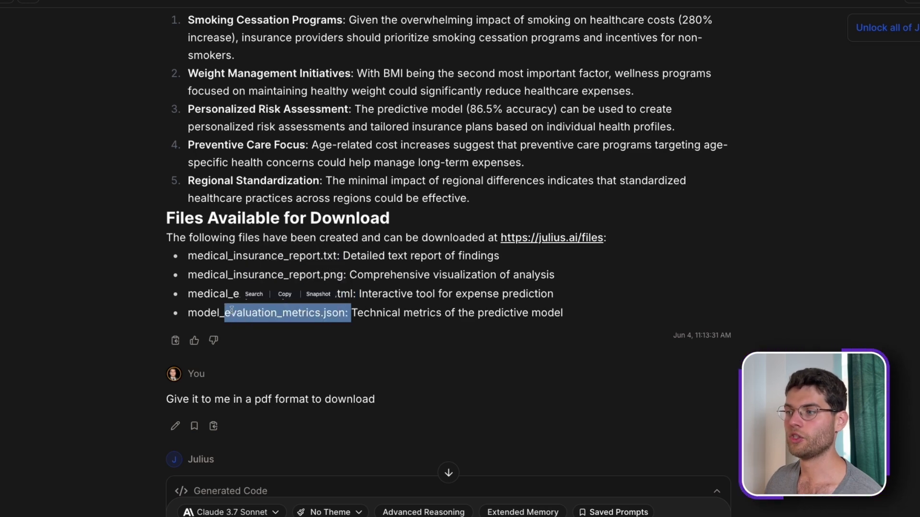
{"action": "left_click", "coordinate": [437, 320]}
Step: Check the PDF request and the reply with the medical_insurance_analysis_report.pdf download link
{"action": "left_click_drag", "start_coordinate": [233, 399], "coordinate": [390, 402]}
{"action": "left_click", "coordinate": [404, 403]}
{"action": "scroll", "coordinate": [428, 389], "scroll_direction": "down", "scroll_amount": 8}
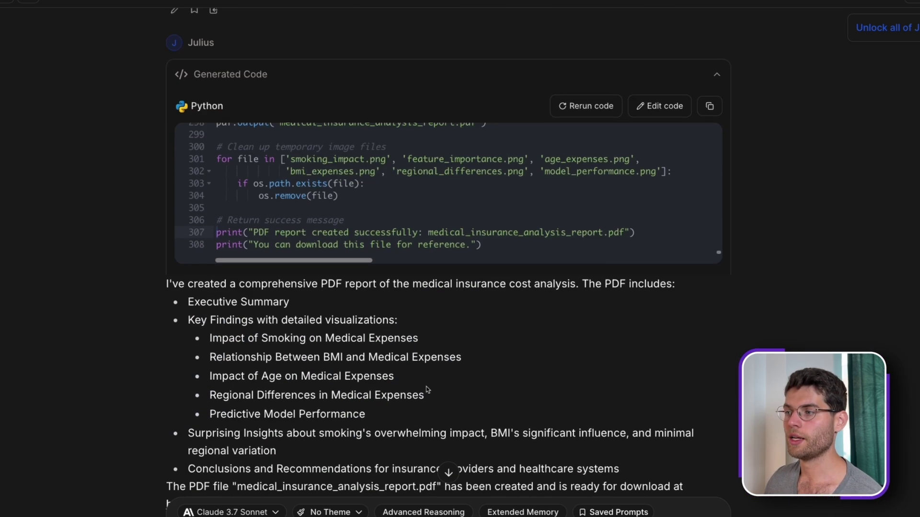
{"action": "scroll", "coordinate": [428, 390], "scroll_direction": "down", "scroll_amount": 2}
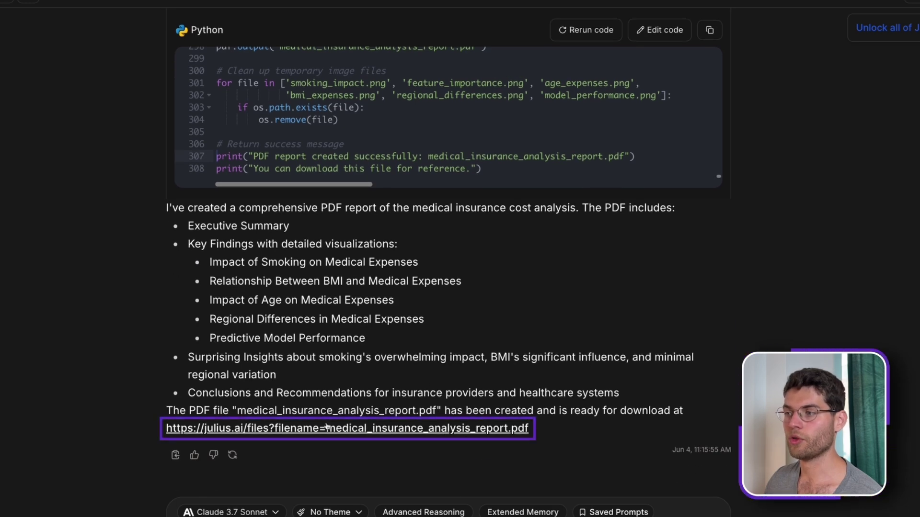